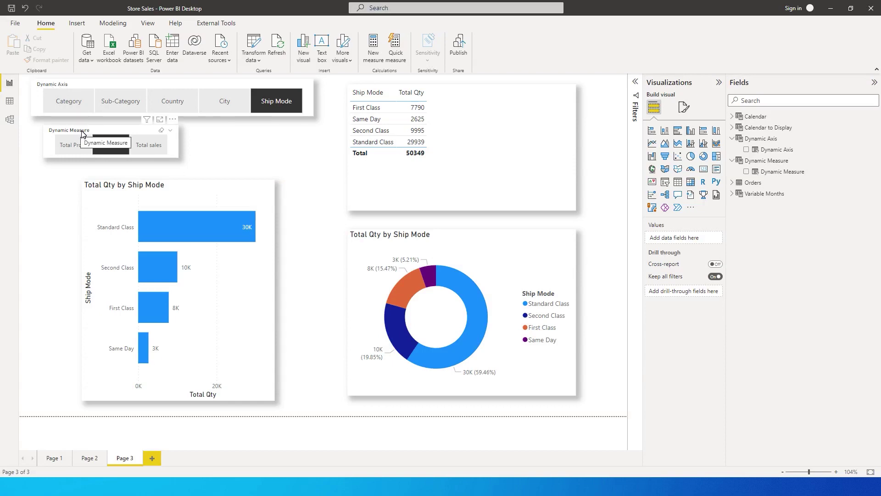
Toggle Ship Mode and Total Qty off and back on, then set Dynamic Axis to City.
{"action": "left_click", "coordinate": [266, 108]}
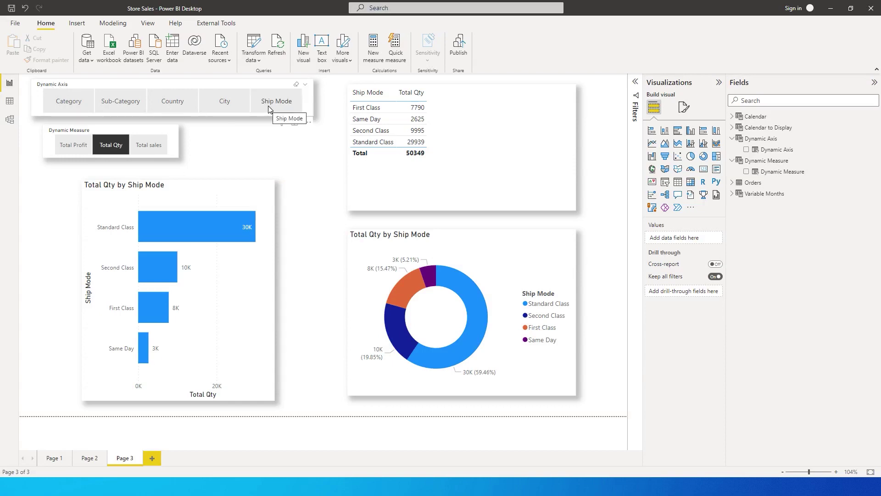
{"action": "left_click", "coordinate": [269, 108]}
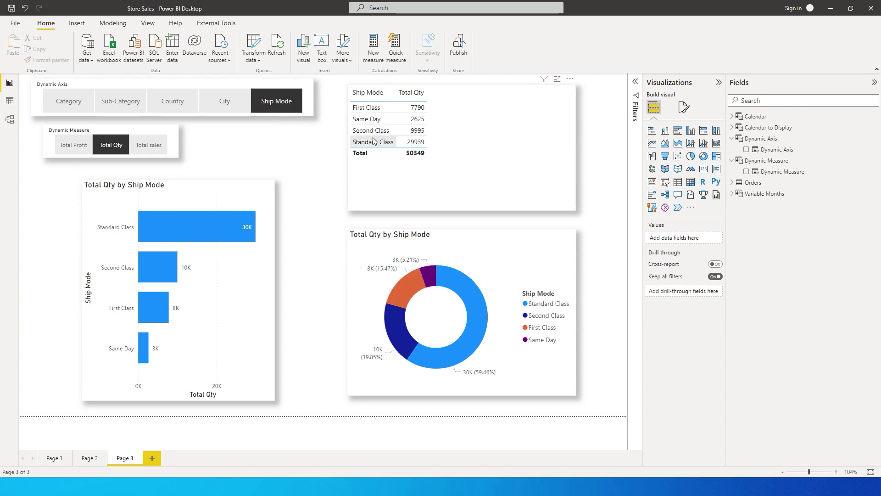
{"action": "left_click", "coordinate": [102, 146]}
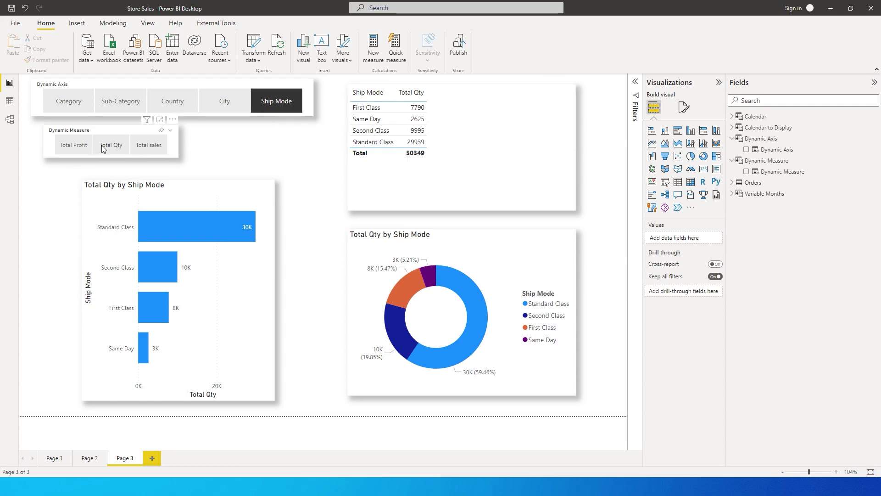
{"action": "left_click", "coordinate": [113, 151]}
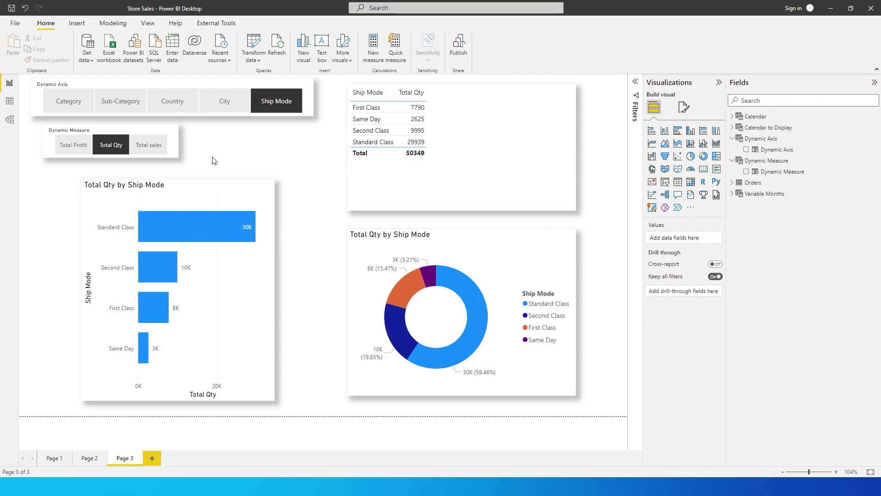
{"action": "left_click", "coordinate": [224, 104]}
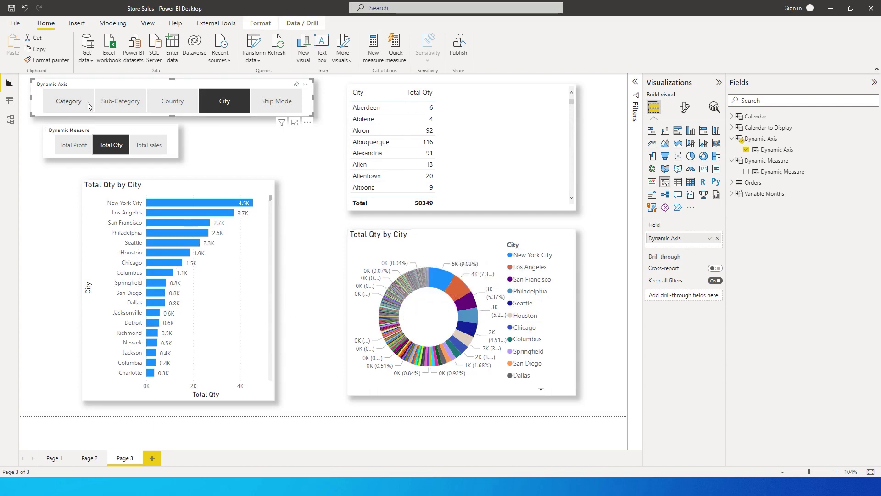
Combine Sub-Category, Country and City as the Dynamic Axis slicer's selected fields.
{"action": "left_click", "coordinate": [119, 108]}
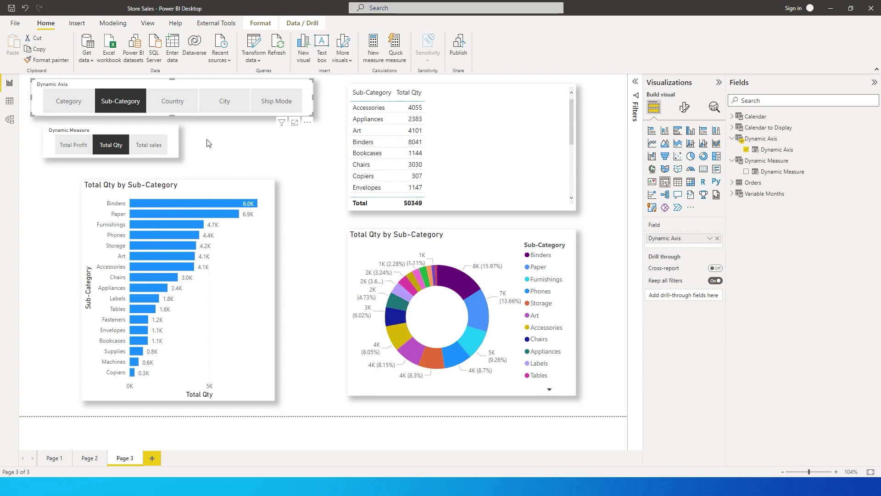
{"action": "left_click", "coordinate": [181, 103], "text": "ctrl"}
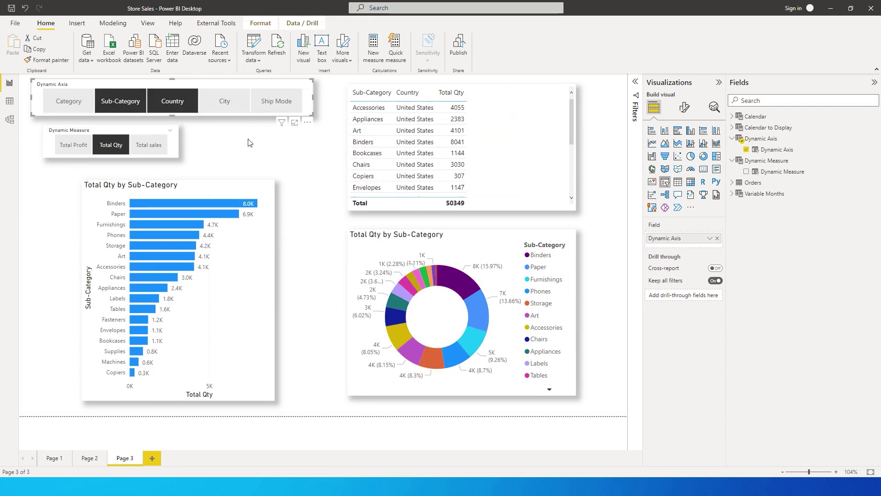
{"action": "left_click", "coordinate": [137, 109], "text": "ctrl"}
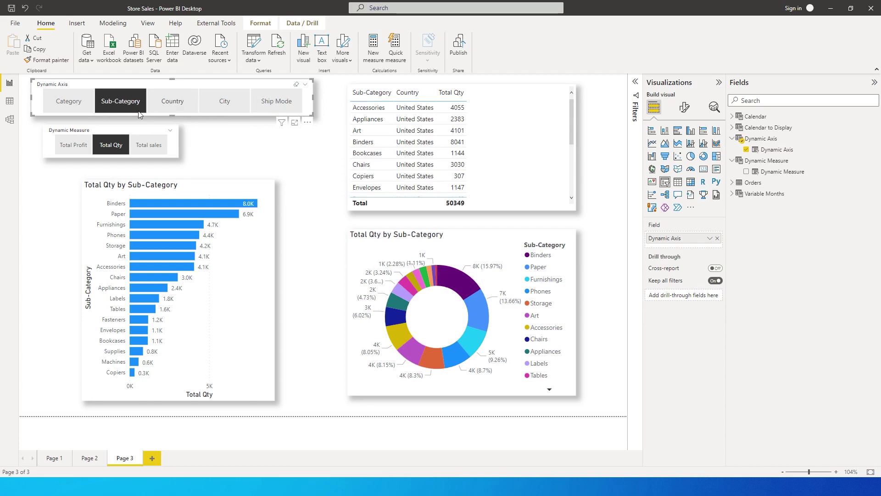
{"action": "left_click", "coordinate": [133, 112]}
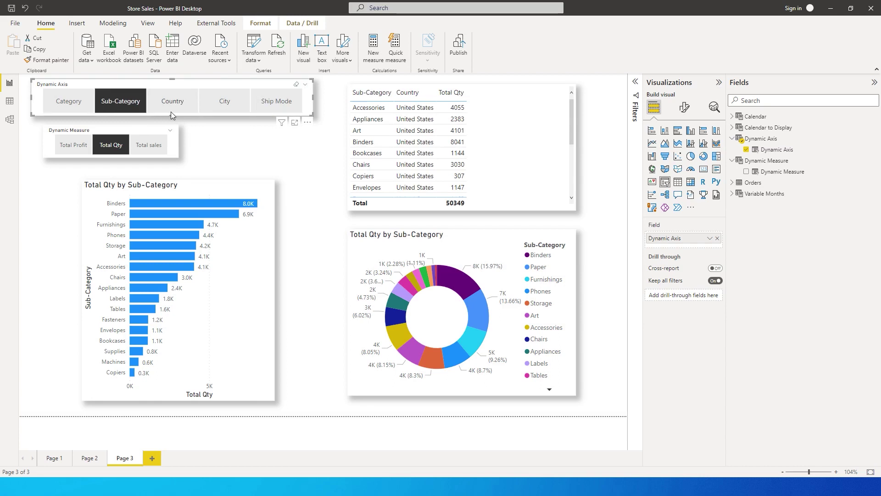
{"action": "left_click", "coordinate": [228, 103], "text": "ctrl"}
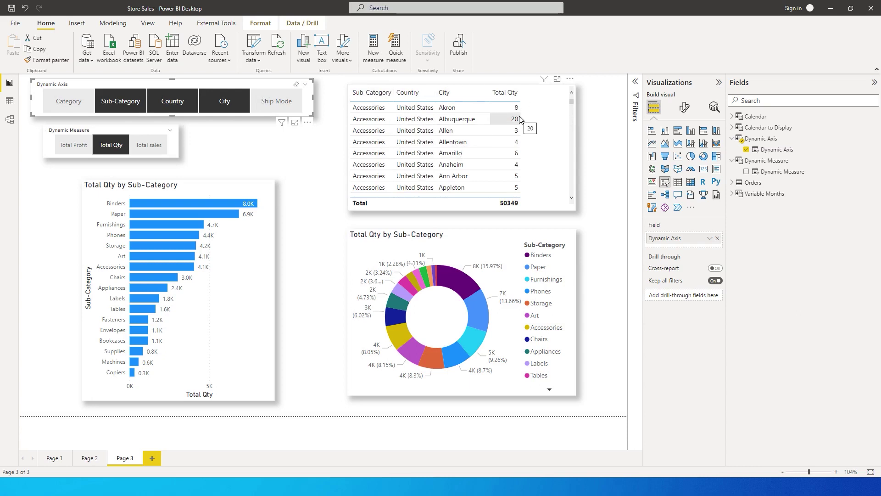
Drill the bar chart down through Country to City.
{"action": "left_click", "coordinate": [247, 271]}
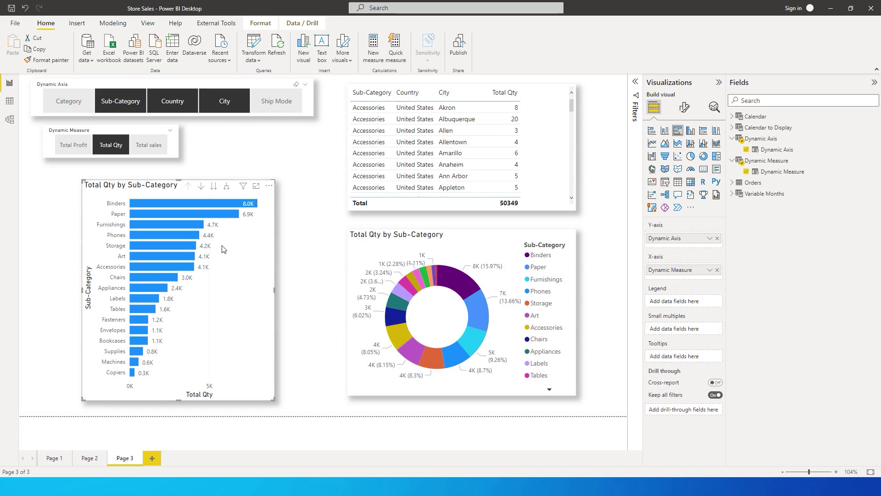
{"action": "left_click", "coordinate": [231, 108]}
{"action": "left_click", "coordinate": [215, 186]}
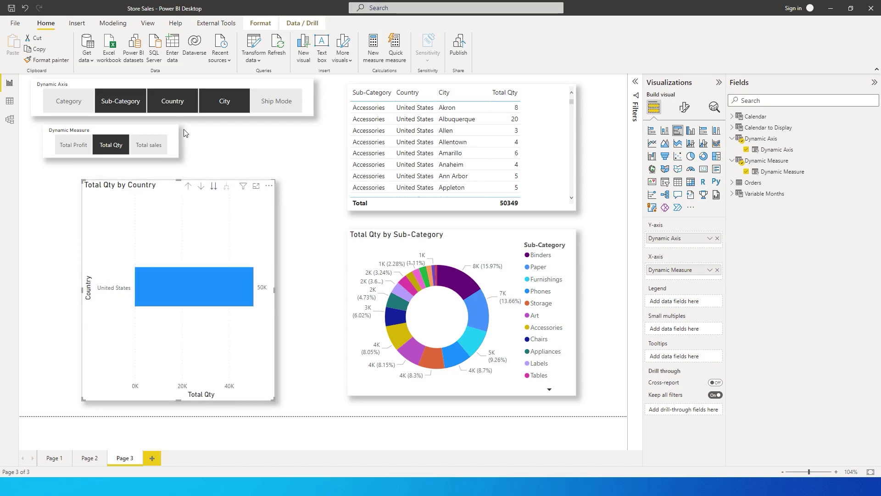
{"action": "left_click", "coordinate": [175, 108]}
{"action": "left_click", "coordinate": [214, 186]}
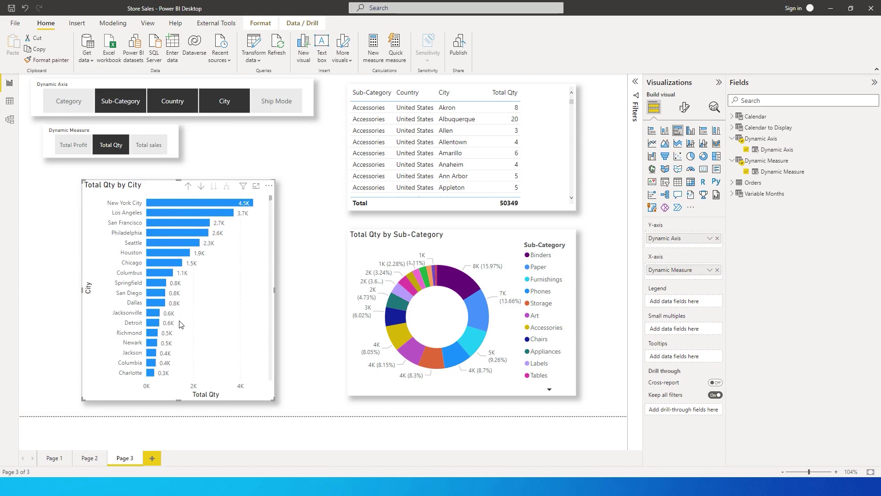
Add Total sales and Total Profit as measures and widen the table.
{"action": "left_click", "coordinate": [148, 145]}
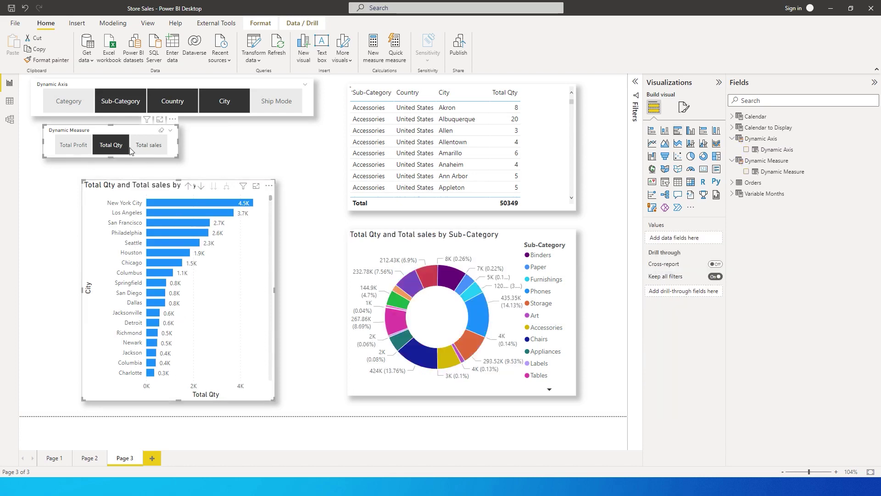
{"action": "left_click", "coordinate": [75, 146]}
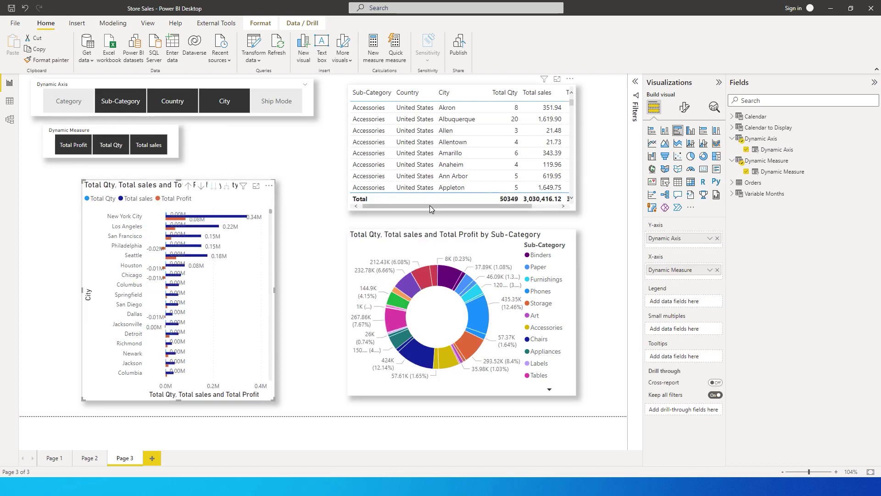
{"action": "left_click_drag", "start_coordinate": [429, 206], "coordinate": [479, 206]}
{"action": "left_click", "coordinate": [575, 148]}
{"action": "left_click_drag", "start_coordinate": [576, 147], "coordinate": [612, 142]}
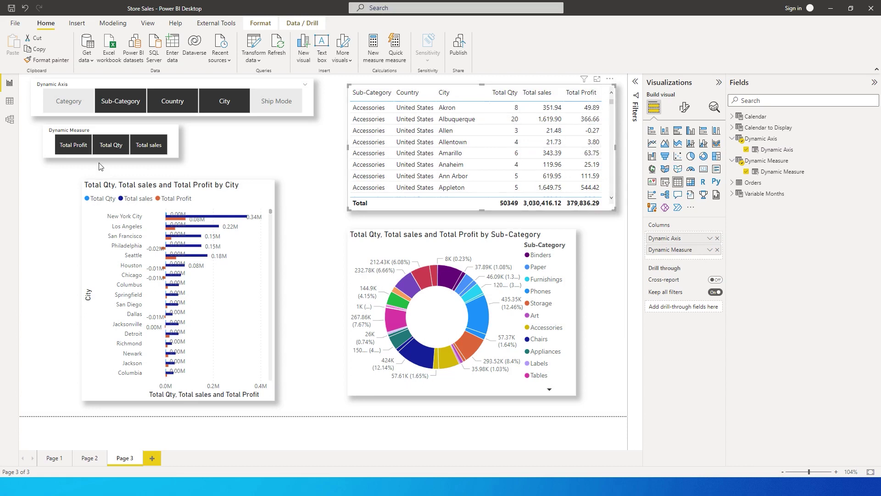
Reselect Total Profit and add Total sales alongside it in the Dynamic Measure slicer.
{"action": "left_click", "coordinate": [73, 146]}
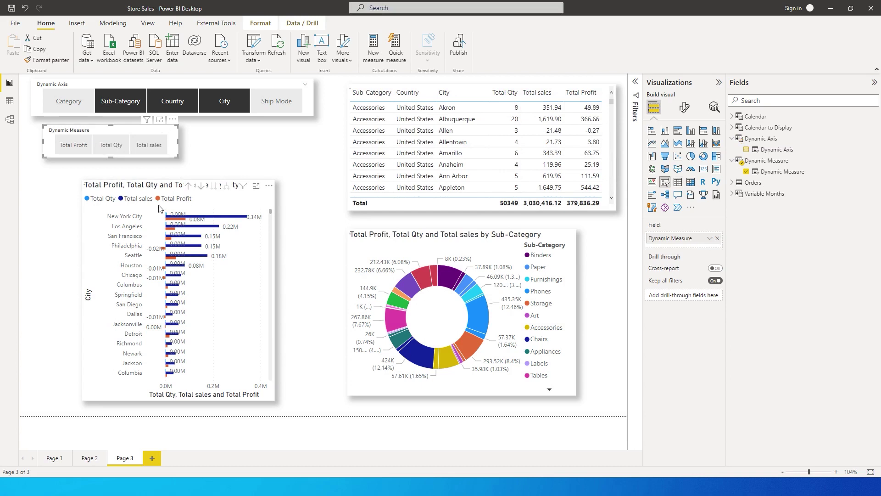
{"action": "left_click", "coordinate": [75, 146]}
{"action": "left_click", "coordinate": [150, 145], "text": "ctrl"}
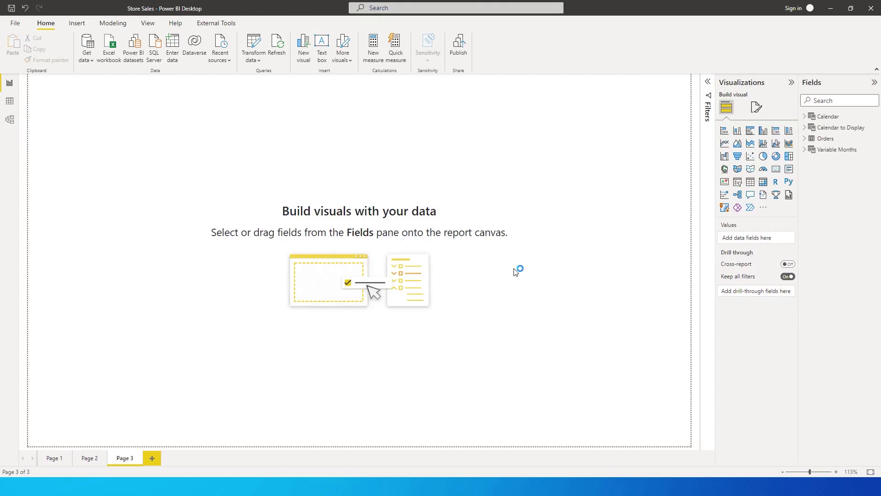
Tick the Field parameters preview feature in Options and confirm.
{"action": "left_click", "coordinate": [16, 25]}
{"action": "left_click", "coordinate": [42, 173]}
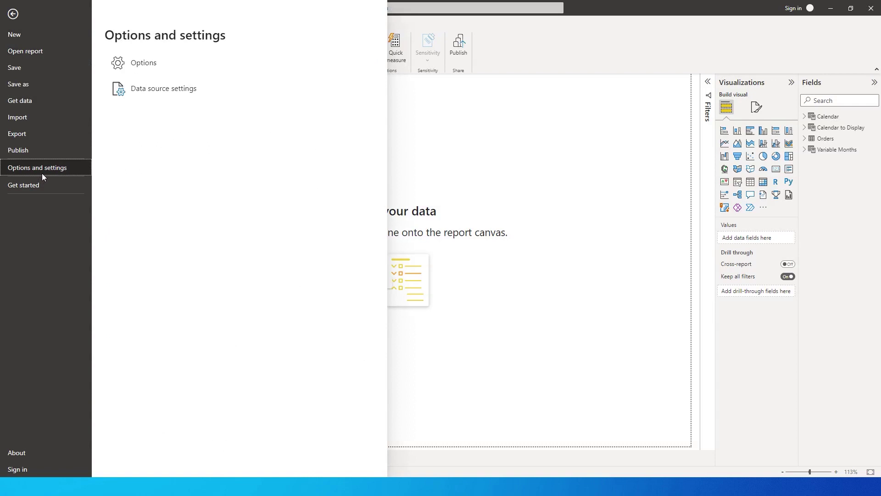
{"action": "left_click", "coordinate": [144, 63]}
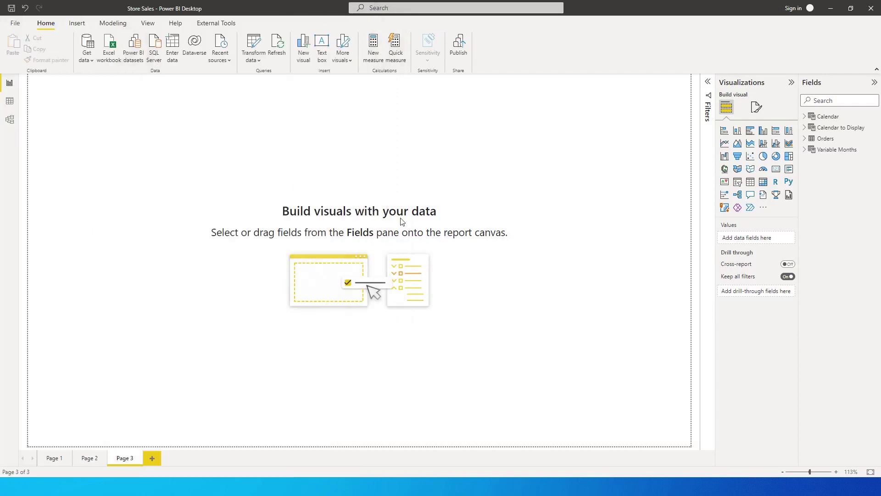
{"action": "left_click", "coordinate": [330, 265]}
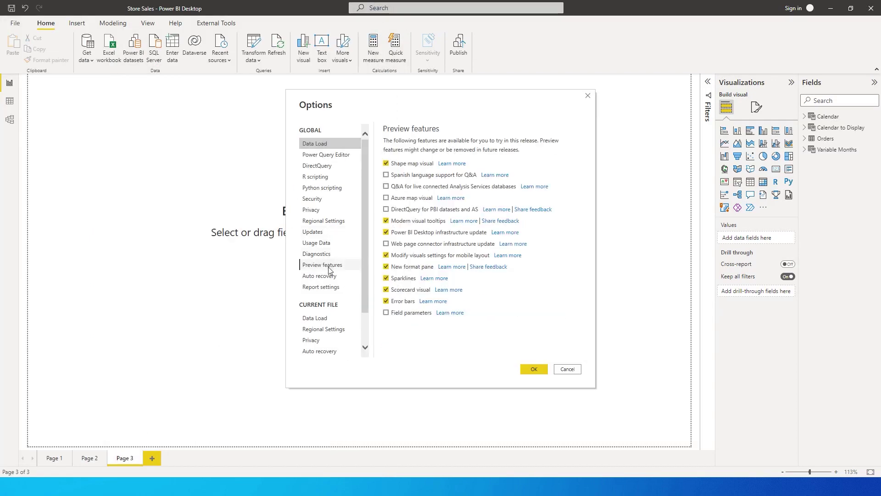
{"action": "left_click", "coordinate": [386, 313]}
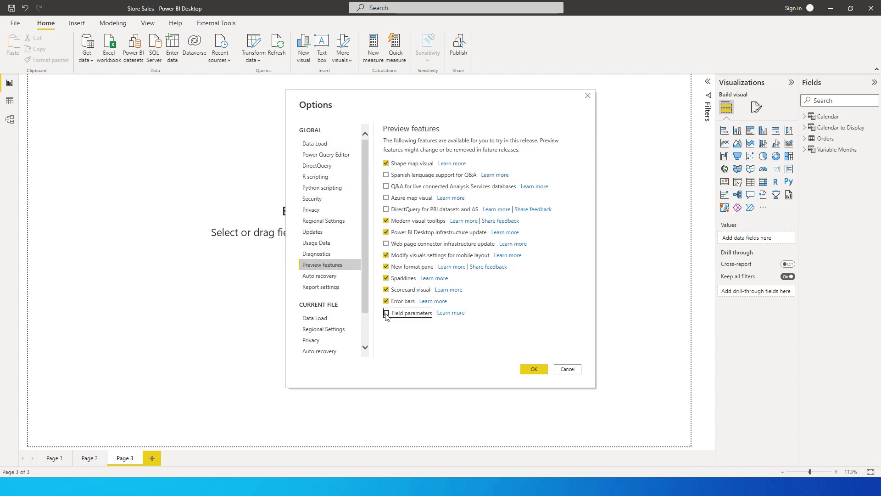
{"action": "left_click", "coordinate": [529, 369]}
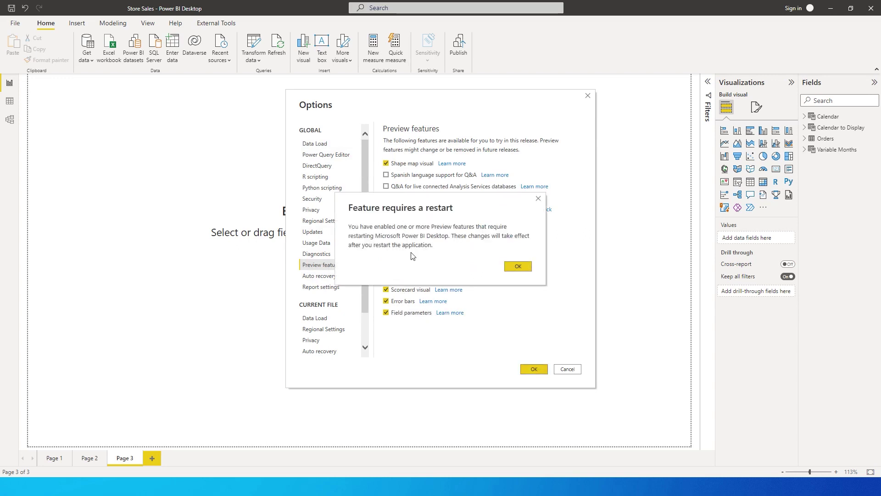
Acknowledge the restart notice and close Power BI Desktop without saving.
{"action": "left_click", "coordinate": [517, 267]}
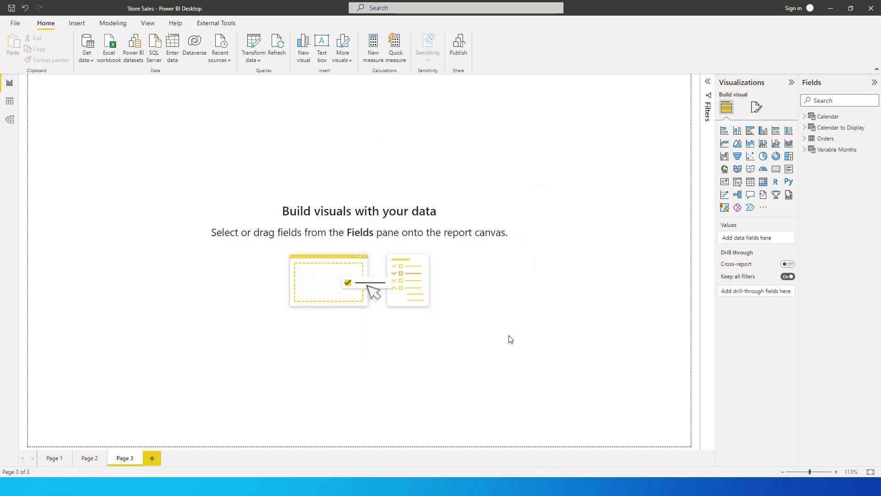
{"action": "left_click", "coordinate": [872, 14]}
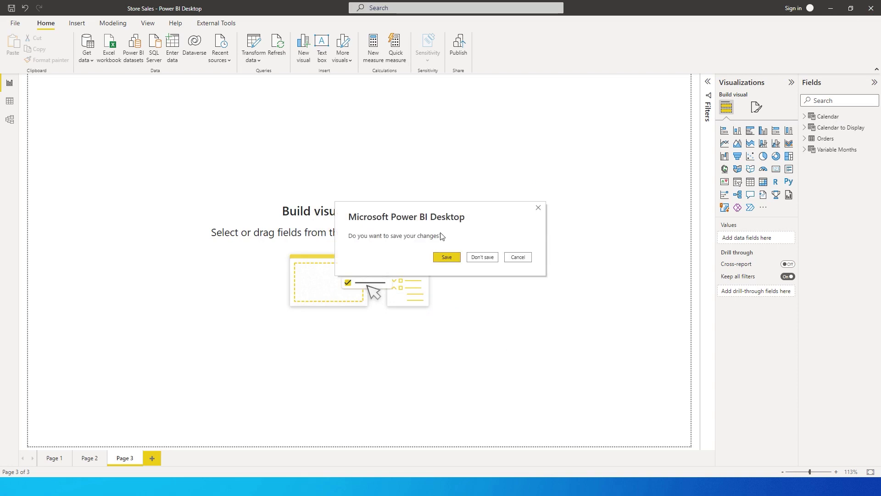
{"action": "left_click", "coordinate": [488, 261]}
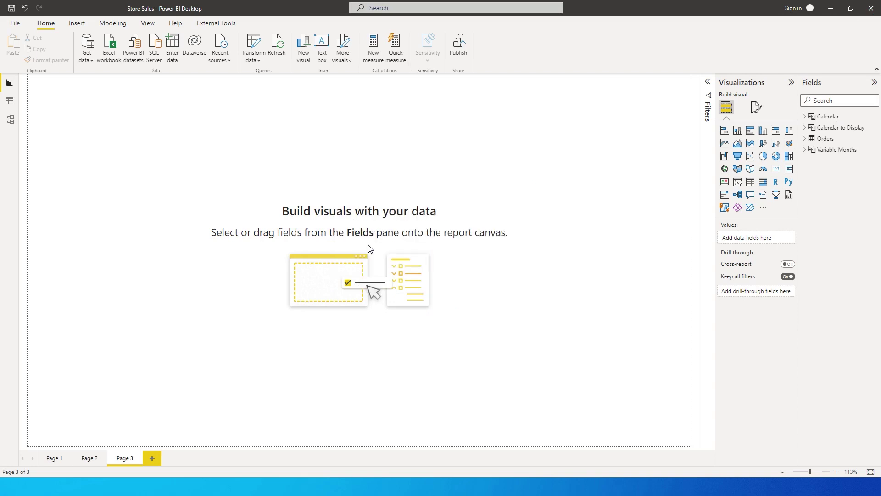
Start a new Fields parameter from Modeling and name it Dynamic Axis.
{"action": "left_click", "coordinate": [117, 25]}
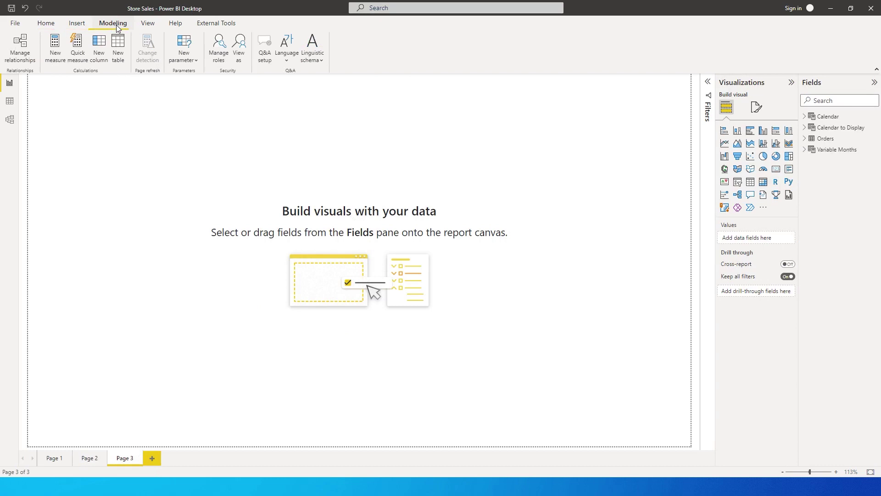
{"action": "left_click", "coordinate": [193, 64]}
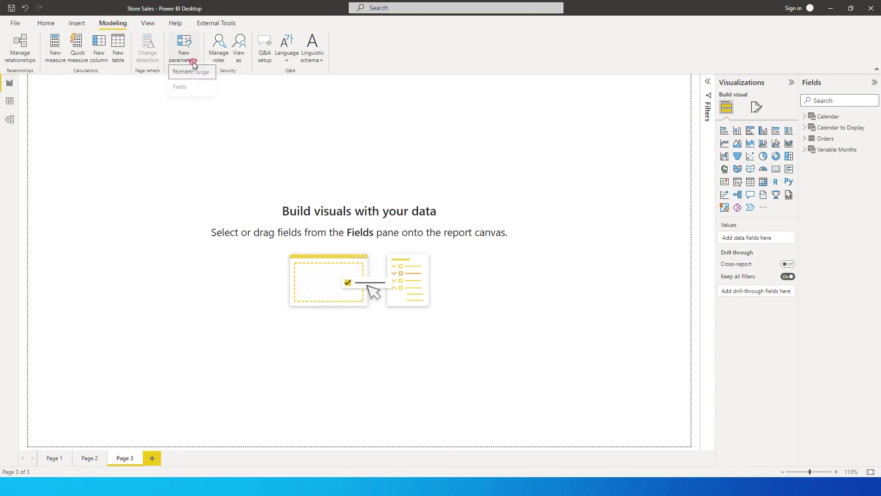
{"action": "left_click", "coordinate": [187, 92]}
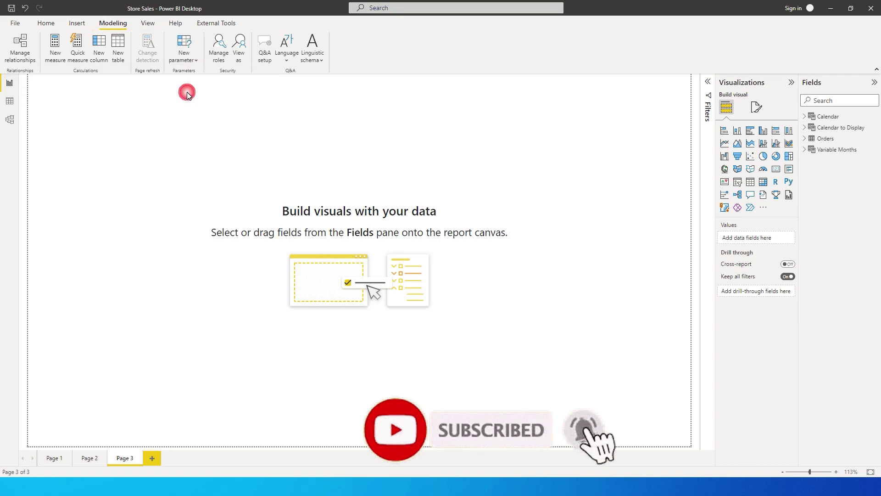
{"action": "left_click", "coordinate": [328, 155]}
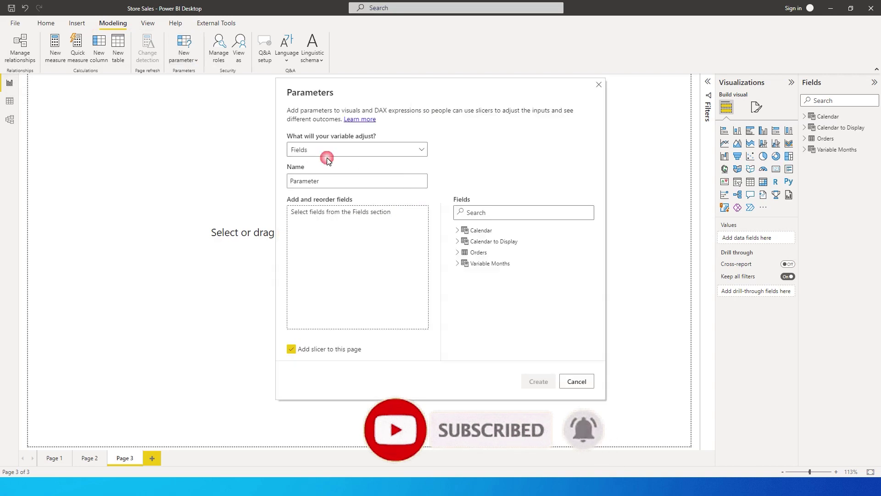
{"action": "left_click", "coordinate": [331, 155]}
{"action": "left_click_drag", "start_coordinate": [330, 180], "coordinate": [264, 182]}
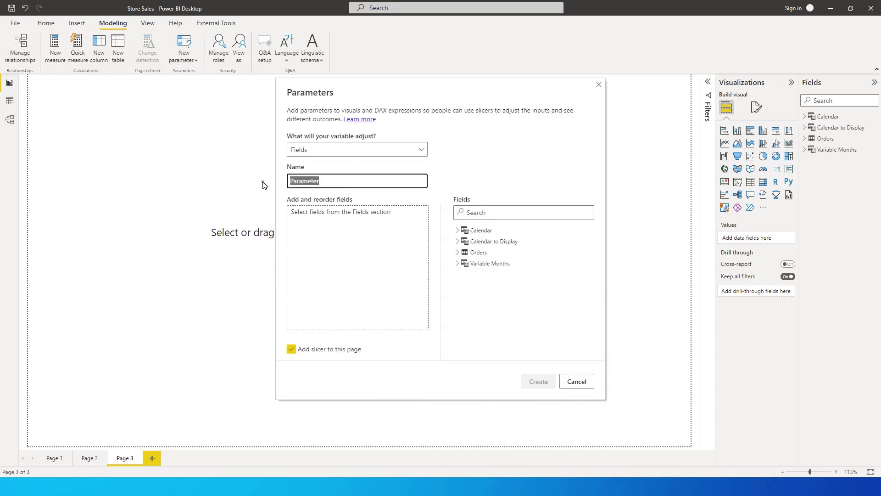
{"action": "type", "text": "Dynamic Axis"}
{"action": "left_click", "coordinate": [347, 214]}
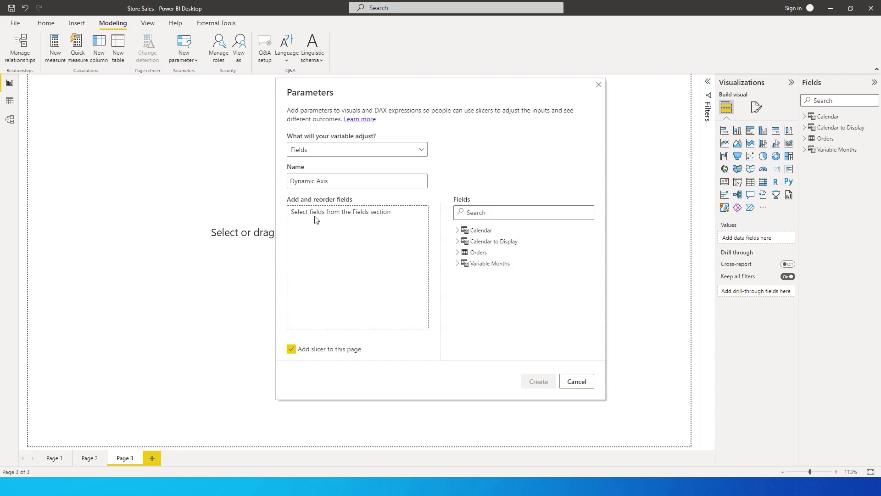
Add Orders fields Category, City, Country/Region, Ship Mode and Sub-Category to the parameter.
{"action": "left_click", "coordinate": [466, 253]}
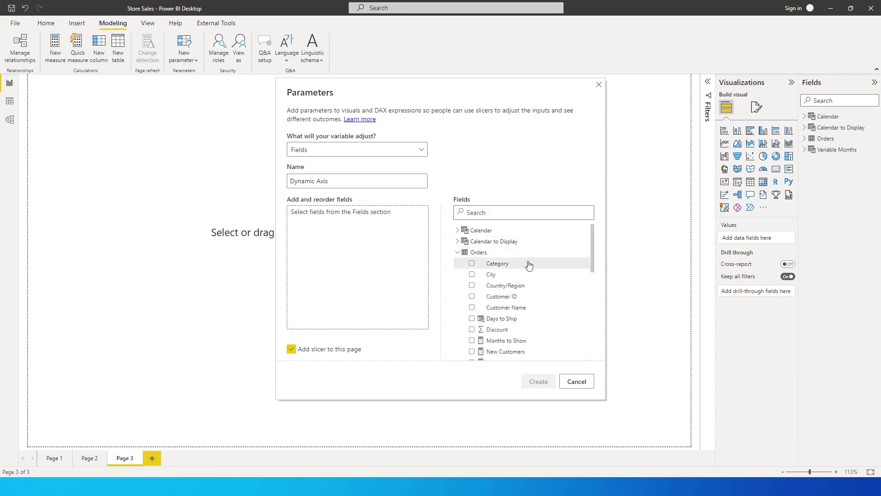
{"action": "left_click", "coordinate": [472, 263]}
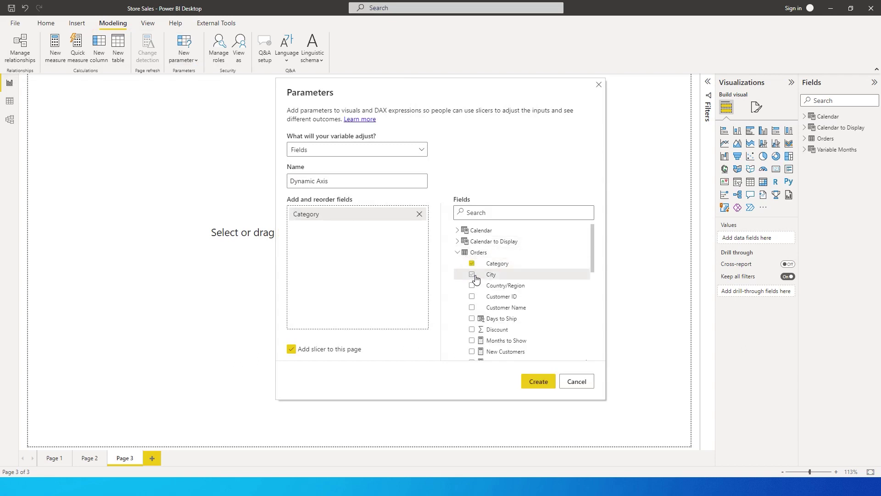
{"action": "left_click", "coordinate": [471, 274]}
{"action": "left_click", "coordinate": [472, 285]}
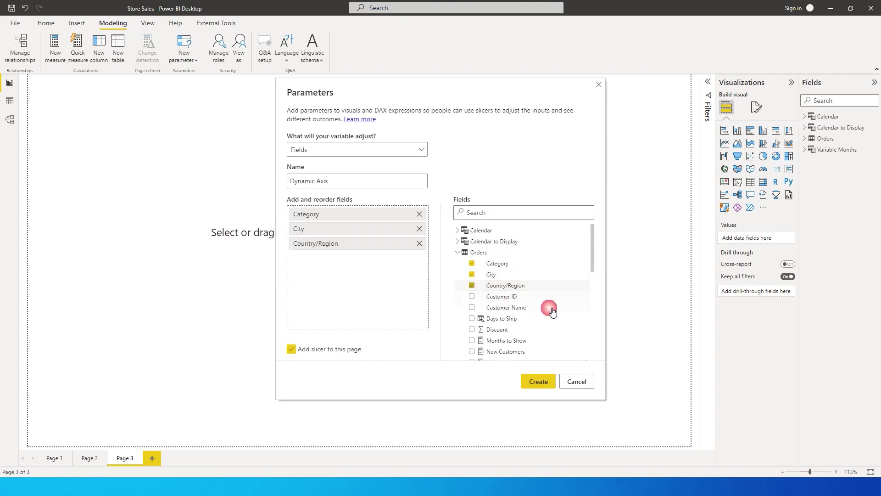
{"action": "left_click_drag", "start_coordinate": [592, 252], "coordinate": [591, 332]}
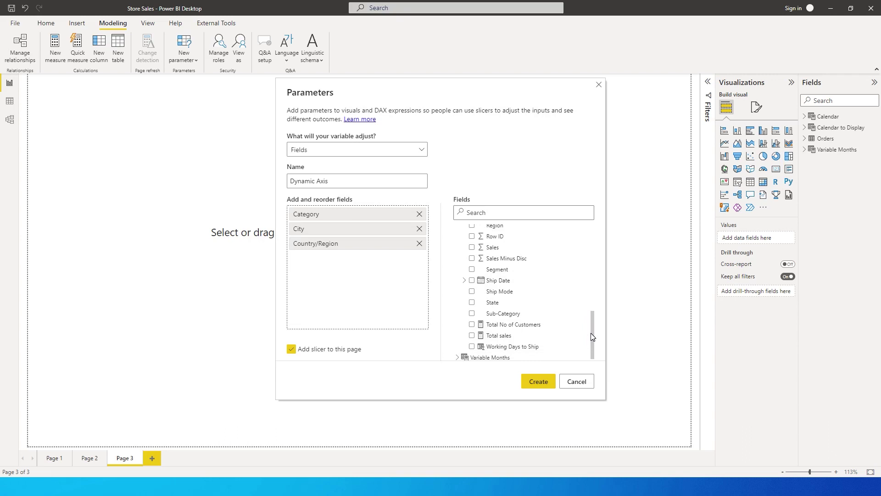
{"action": "left_click", "coordinate": [475, 292]}
{"action": "left_click", "coordinate": [473, 312]}
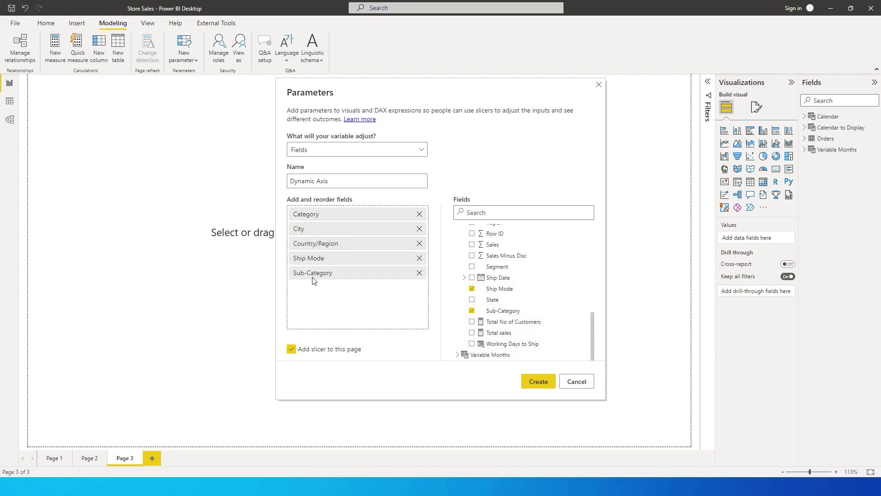
Rename Country/Region to Country and reorder: Category, Sub-Category, Country, City, Ship Mode.
{"action": "double_click", "coordinate": [349, 247]}
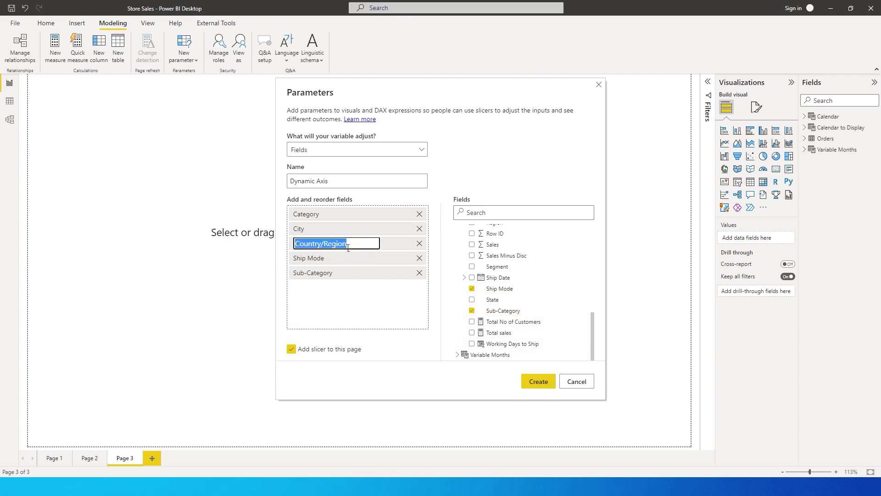
{"action": "type", "text": "Cou"}
{"action": "key", "text": "Return"}
{"action": "left_click_drag", "start_coordinate": [327, 273], "coordinate": [309, 230]}
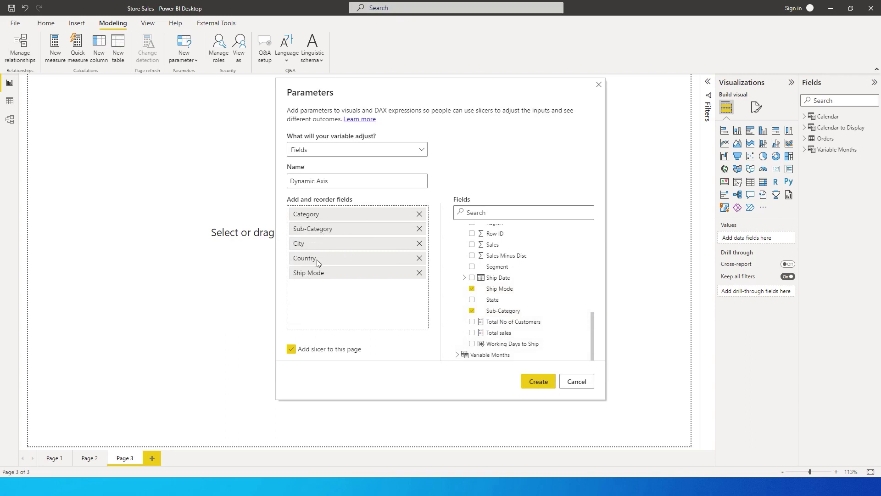
{"action": "left_click_drag", "start_coordinate": [313, 259], "coordinate": [322, 237]}
Create the Dynamic Axis parameter and reposition its slicer on the page.
{"action": "left_click", "coordinate": [532, 384]}
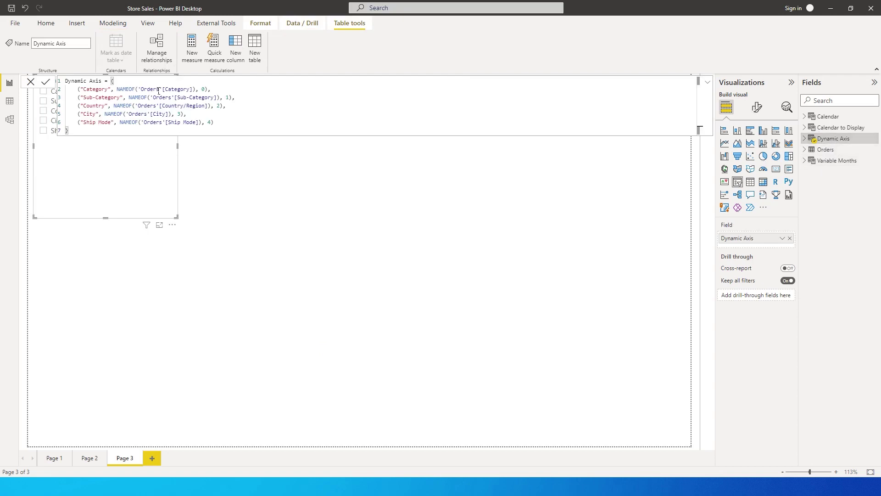
{"action": "left_click", "coordinate": [271, 174]}
{"action": "left_click_drag", "start_coordinate": [148, 149], "coordinate": [209, 275]}
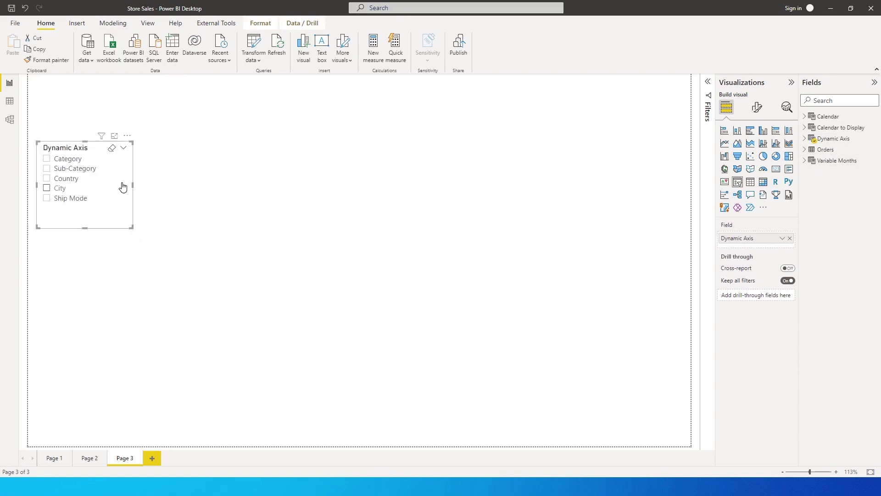
{"action": "left_click", "coordinate": [223, 182]}
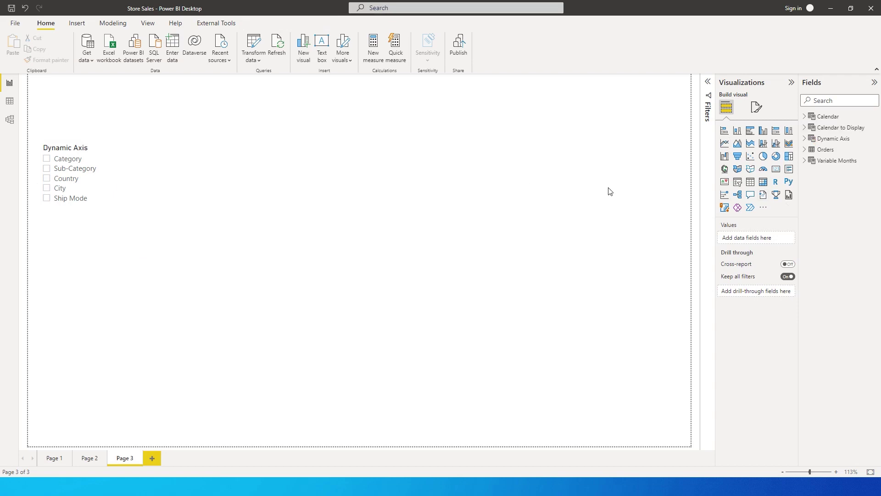
Add a clustered bar chart near the page centre and plot Orders Sales on it.
{"action": "left_click", "coordinate": [750, 131]}
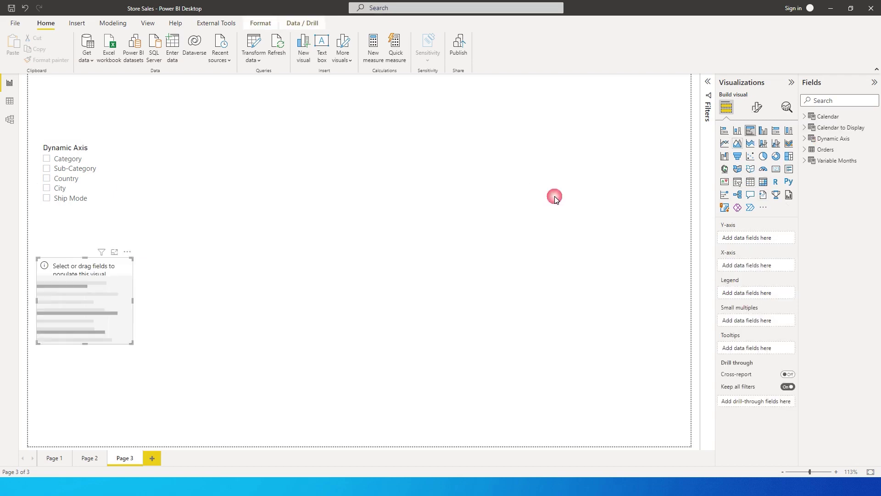
{"action": "left_click_drag", "start_coordinate": [122, 284], "coordinate": [369, 296]}
{"action": "left_click", "coordinate": [303, 203]}
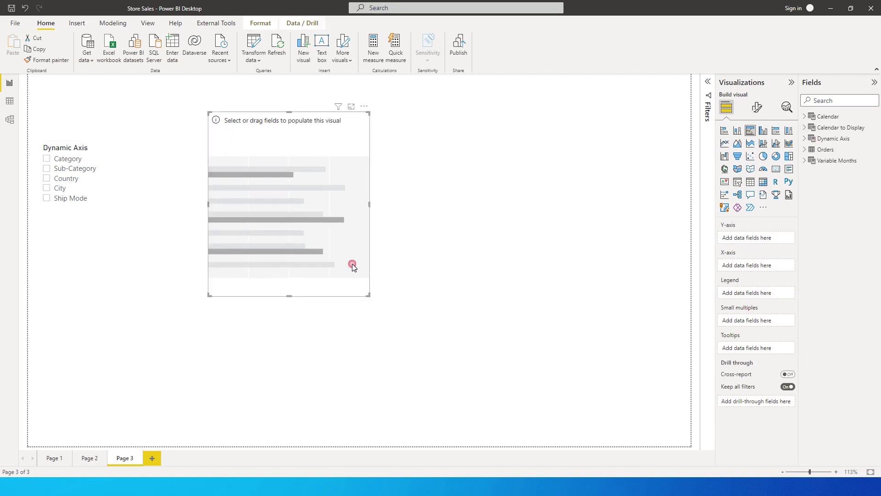
{"action": "left_click", "coordinate": [812, 149]}
{"action": "scroll", "coordinate": [849, 283], "scroll_direction": "down", "scroll_amount": 2}
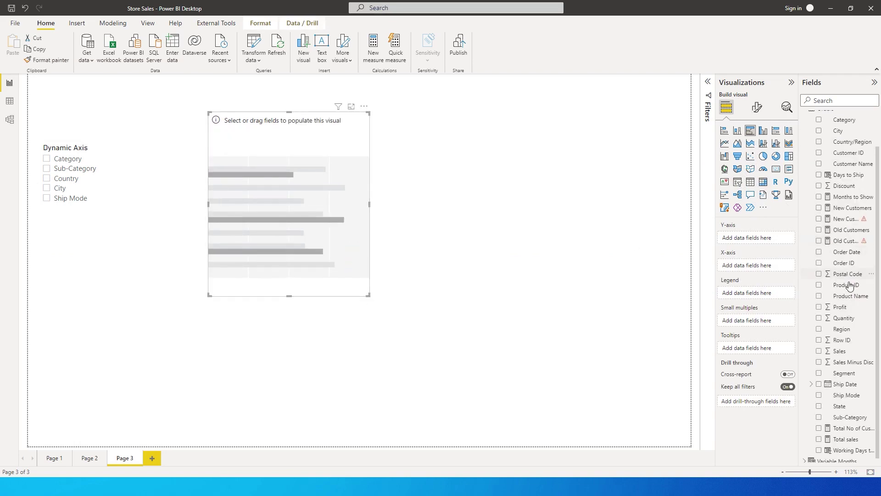
{"action": "left_click", "coordinate": [819, 347]}
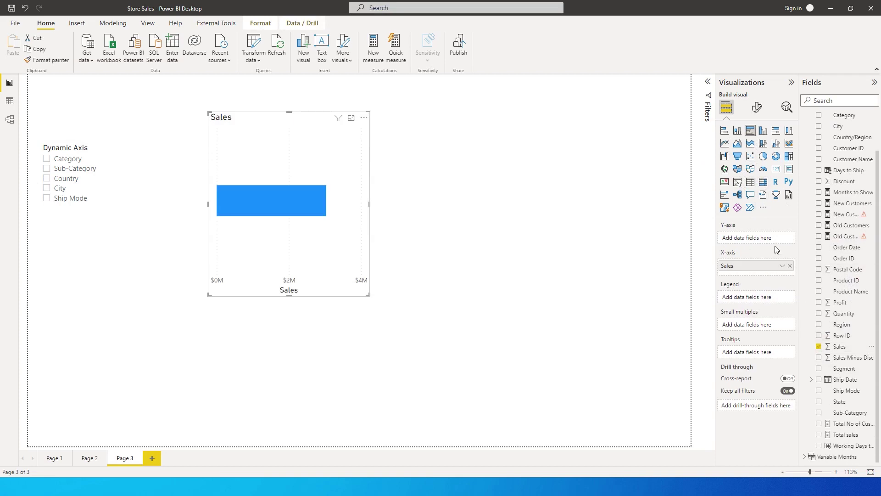
Put Dynamic Axis on the chart's Y-axis, then enlarge and reposition the chart.
{"action": "scroll", "coordinate": [848, 210], "scroll_direction": "up", "scroll_amount": 2}
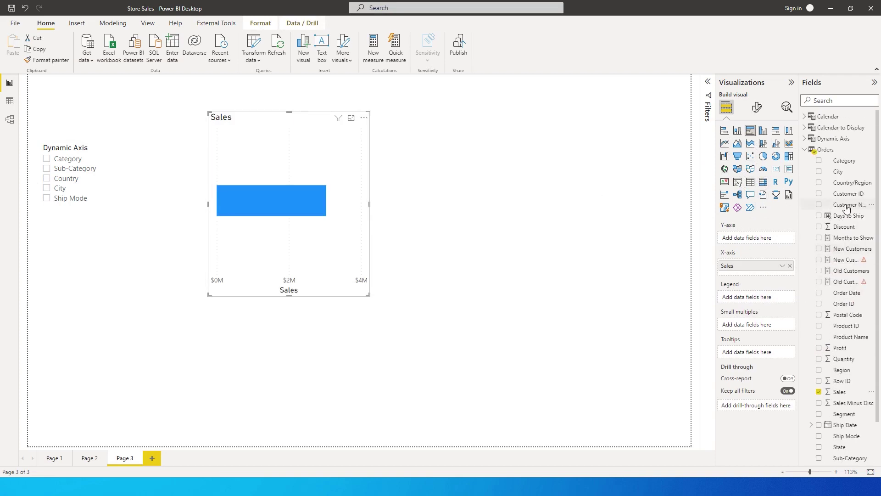
{"action": "left_click", "coordinate": [805, 150]}
{"action": "left_click", "coordinate": [805, 138]}
{"action": "left_click_drag", "start_coordinate": [843, 155], "coordinate": [752, 239]}
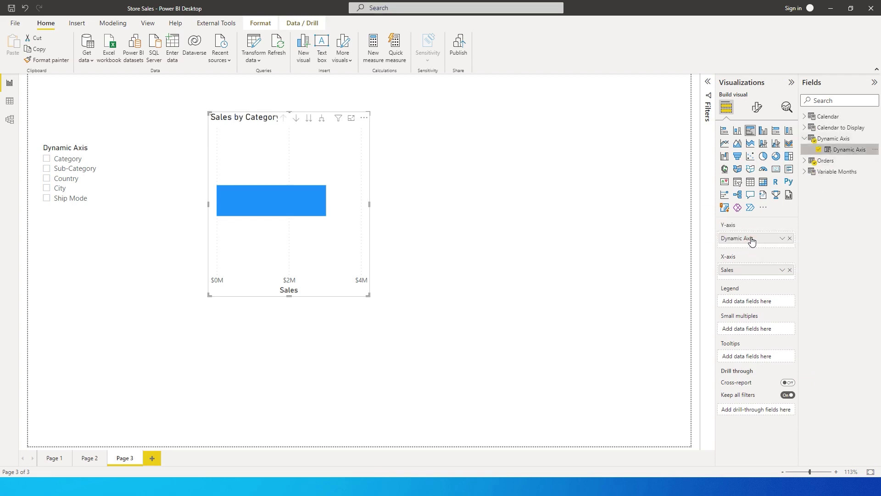
{"action": "left_click_drag", "start_coordinate": [369, 295], "coordinate": [474, 384]}
{"action": "left_click_drag", "start_coordinate": [433, 245], "coordinate": [409, 231]}
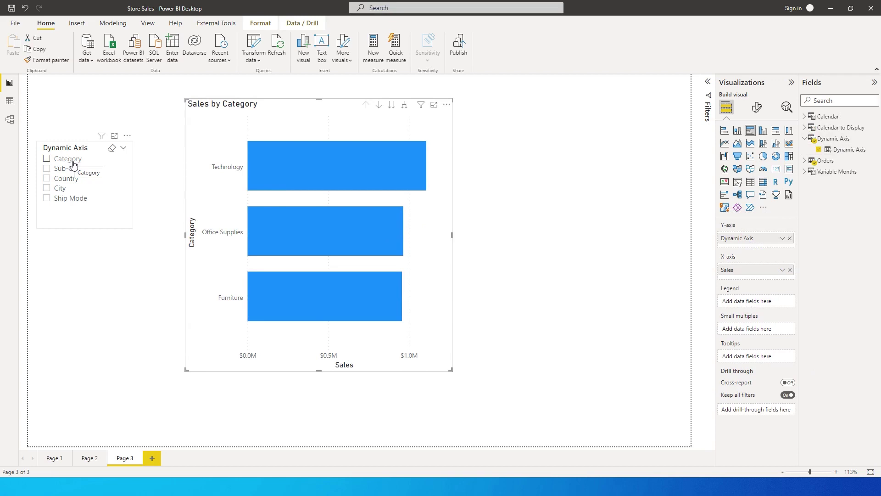
{"action": "left_click", "coordinate": [392, 105]}
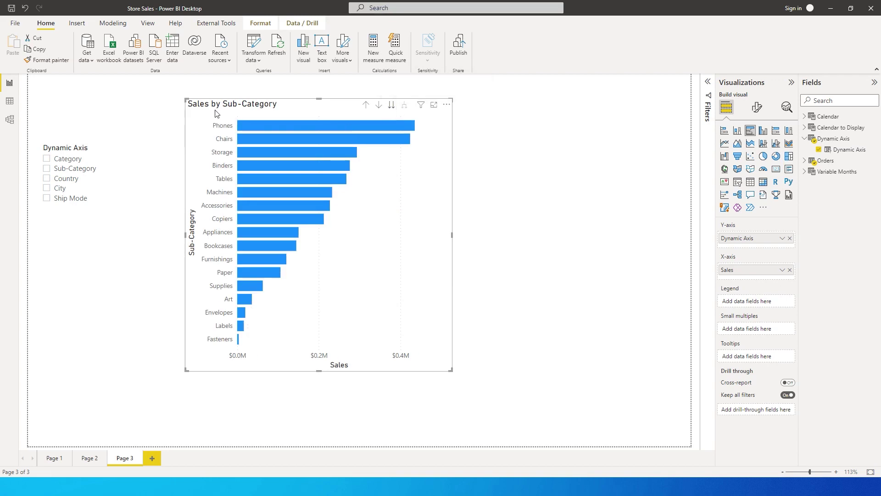
{"action": "left_click", "coordinate": [392, 105]}
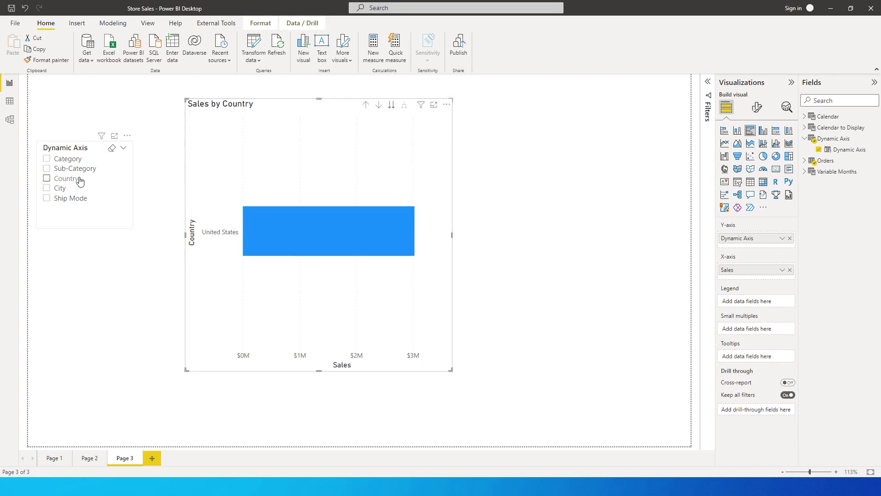
{"action": "left_click", "coordinate": [393, 105]}
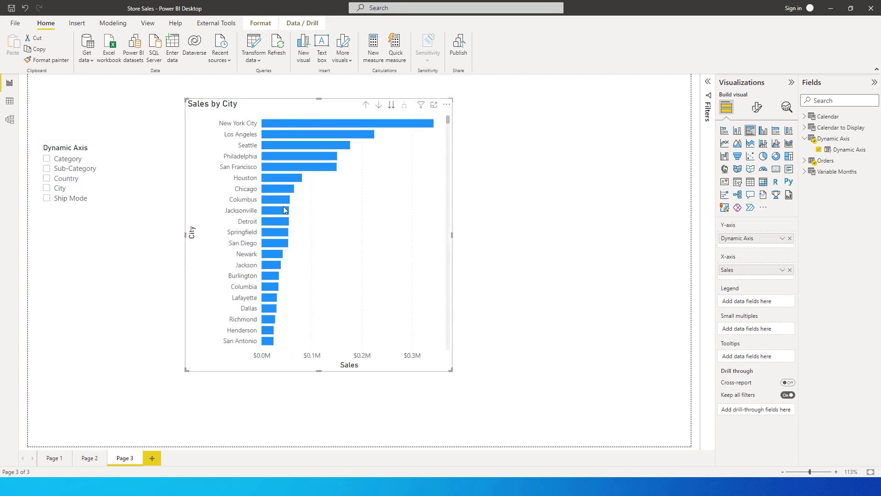
{"action": "left_click", "coordinate": [366, 105]}
{"action": "left_click", "coordinate": [365, 105]}
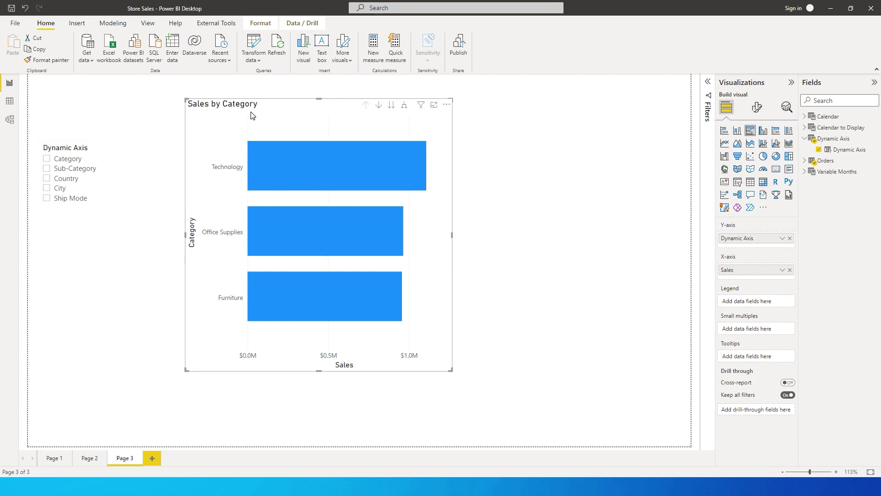
Move the Sales by Category chart up-left and turn its data labels on.
{"action": "left_click_drag", "start_coordinate": [270, 118], "coordinate": [204, 102]}
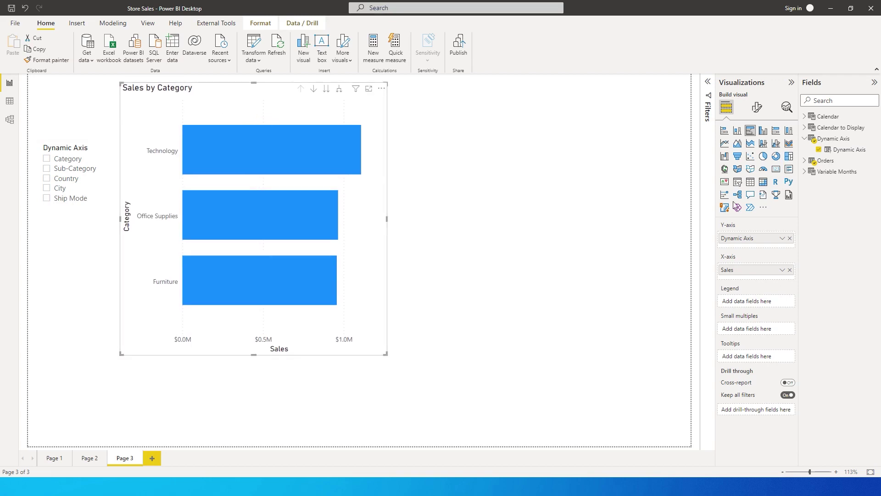
{"action": "left_click", "coordinate": [757, 107]}
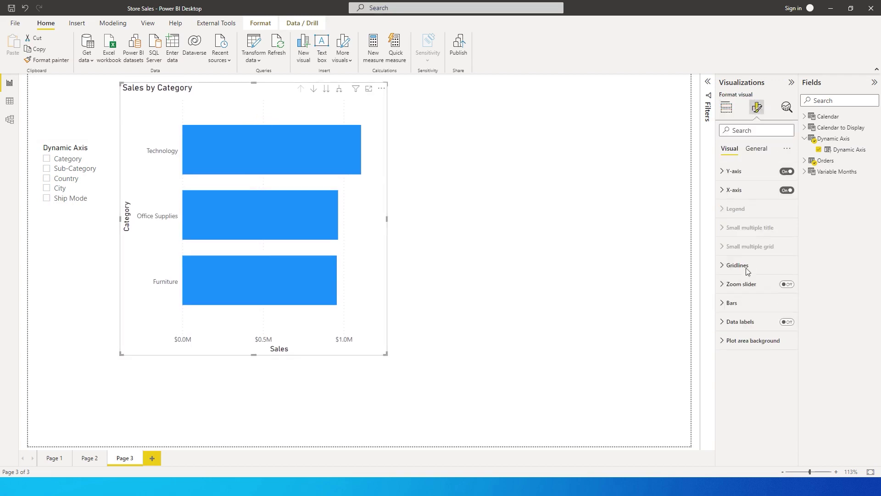
{"action": "left_click", "coordinate": [755, 149]}
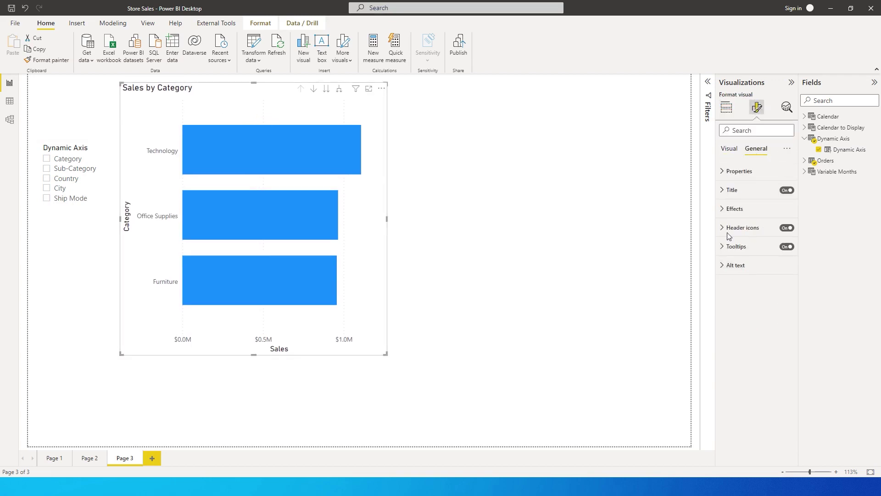
{"action": "left_click", "coordinate": [731, 150]}
{"action": "left_click", "coordinate": [787, 322]}
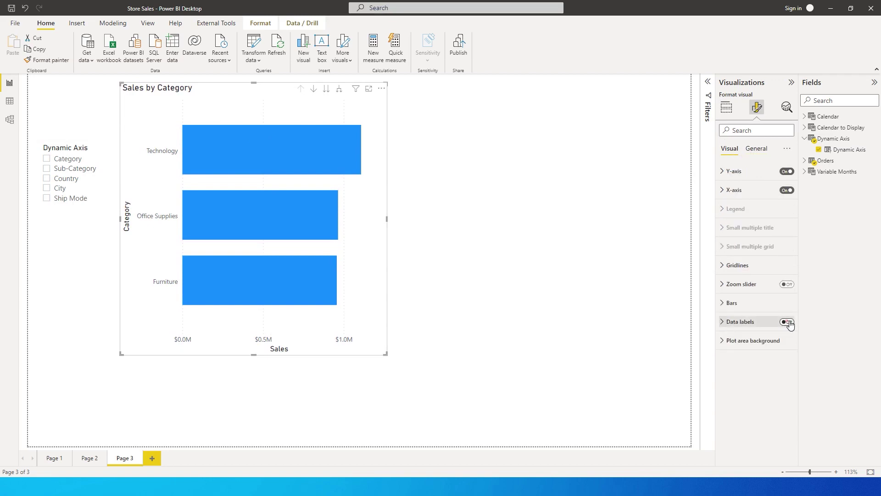
Shrink the chart and place a pasted duplicate beside the original.
{"action": "left_click_drag", "start_coordinate": [389, 358], "coordinate": [325, 247]}
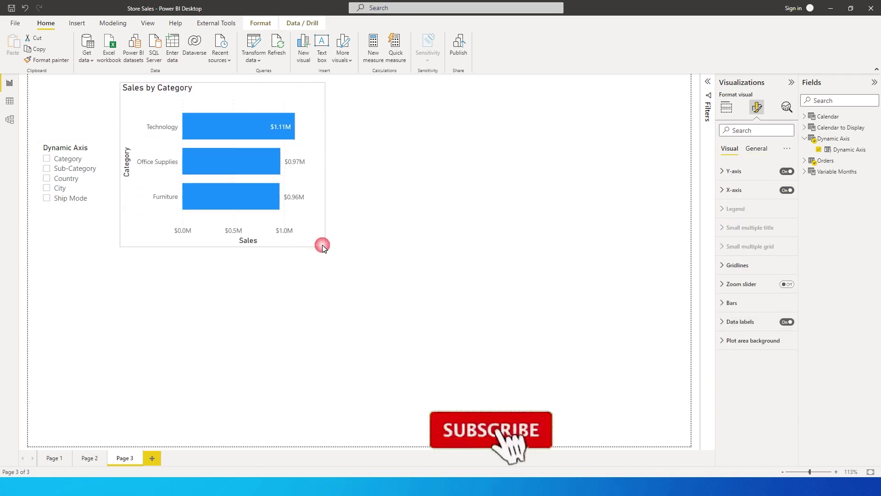
{"action": "key", "text": "ctrl+c"}
{"action": "key", "text": "ctrl+v"}
{"action": "left_click_drag", "start_coordinate": [248, 230], "coordinate": [488, 228]}
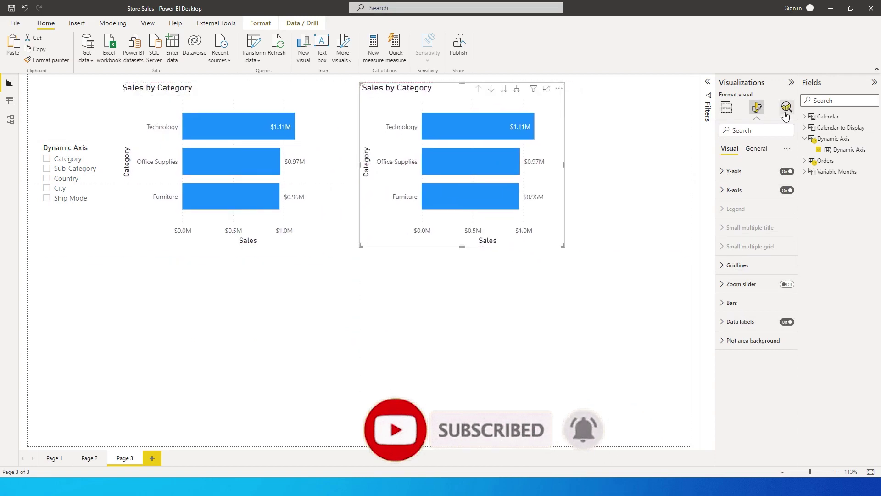
Convert the duplicate chart to an enlarged table, then pick Sub-Category in Dynamic Axis.
{"action": "left_click", "coordinate": [727, 107]}
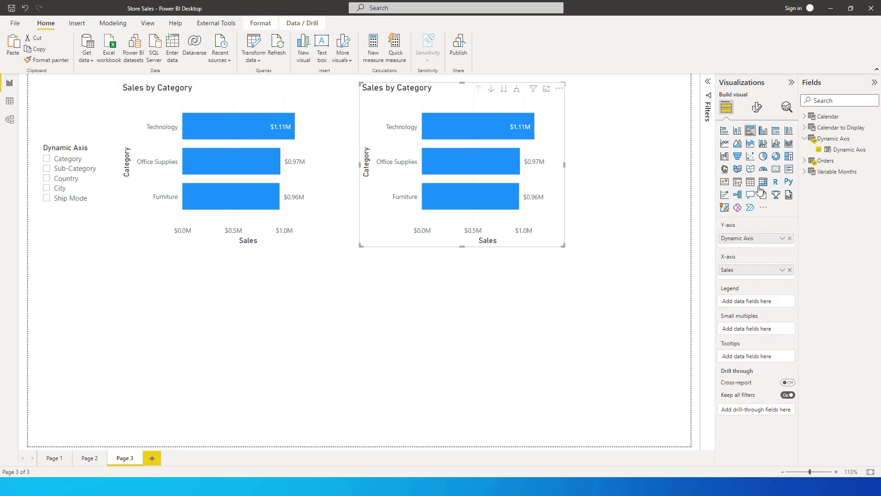
{"action": "left_click", "coordinate": [751, 181]}
{"action": "left_click_drag", "start_coordinate": [563, 246], "coordinate": [667, 339]}
{"action": "left_click", "coordinate": [278, 286]}
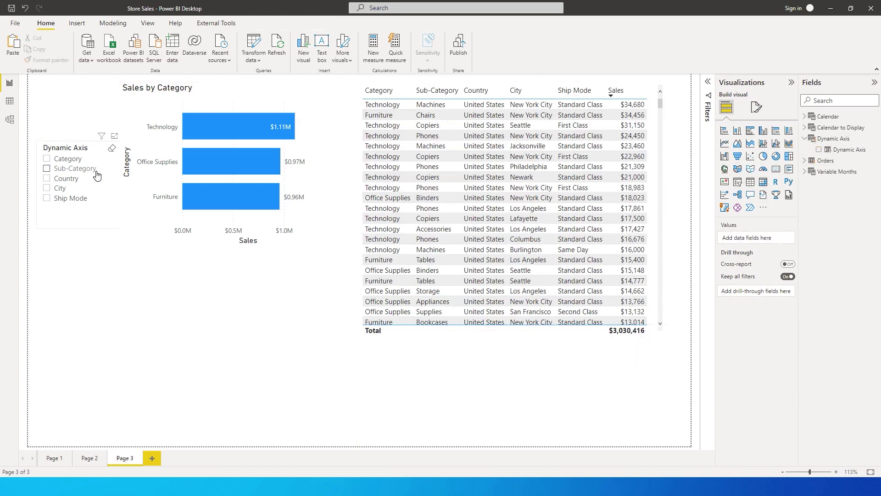
{"action": "left_click", "coordinate": [48, 169]}
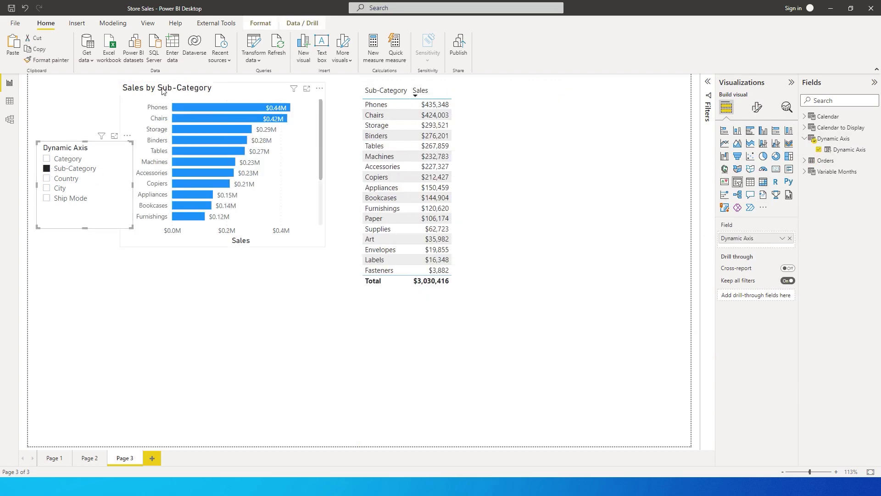
Step the Dynamic Axis slicer through Country and City, then add Ship Mode alongside City.
{"action": "left_click", "coordinate": [192, 95]}
{"action": "left_click", "coordinate": [486, 105]}
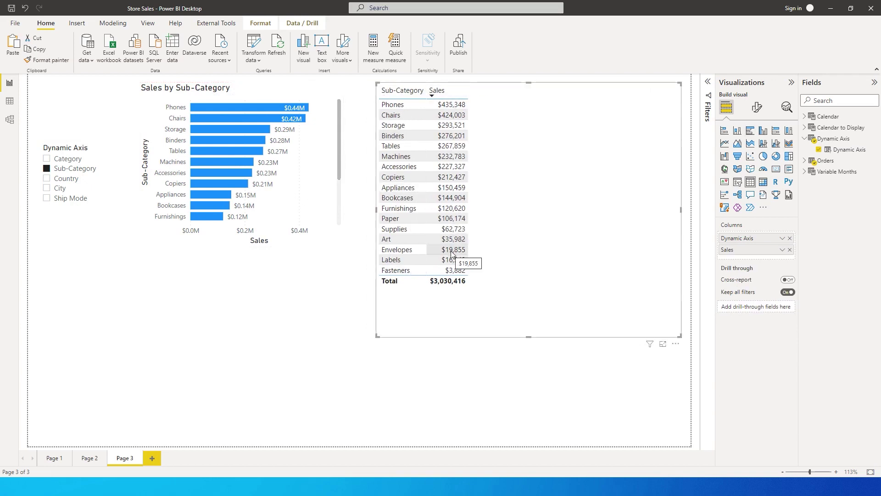
{"action": "left_click", "coordinate": [48, 179]}
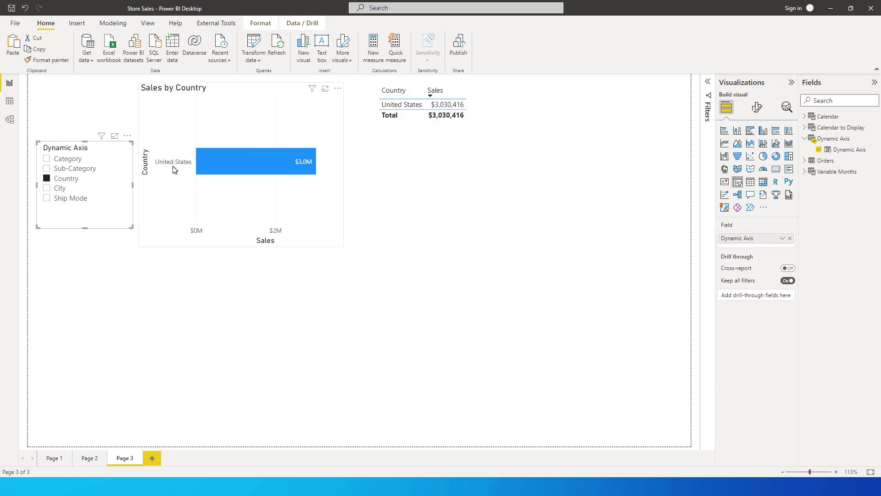
{"action": "left_click", "coordinate": [47, 189]}
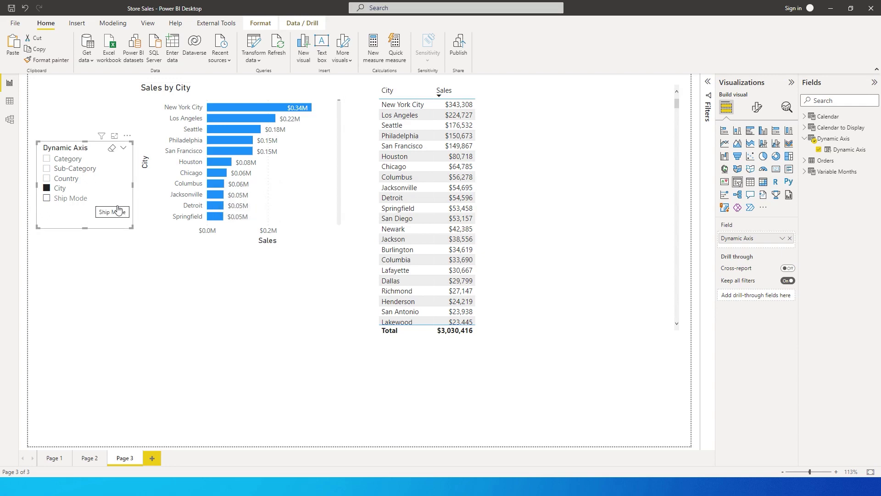
{"action": "left_click", "coordinate": [46, 198]}
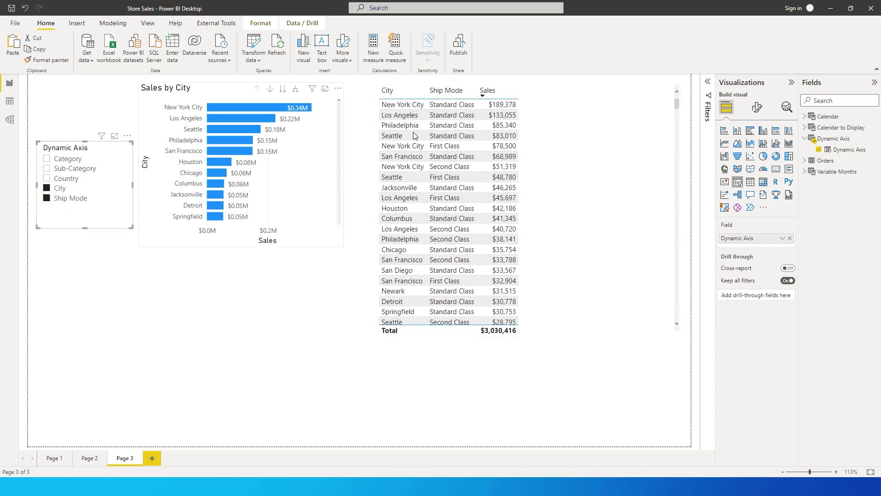
{"action": "left_click", "coordinate": [459, 146]}
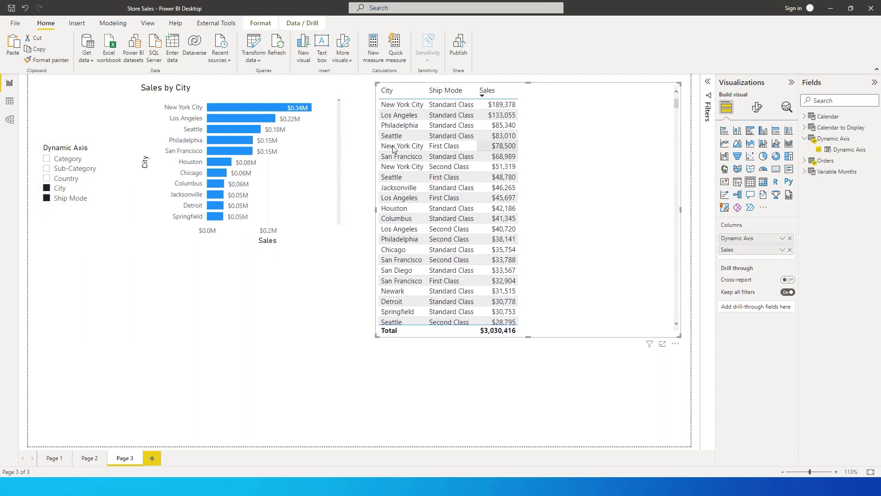
Drill the Sales by City chart down to Ship Mode, then choose Sub-Category in Dynamic Axis.
{"action": "left_click", "coordinate": [277, 128]}
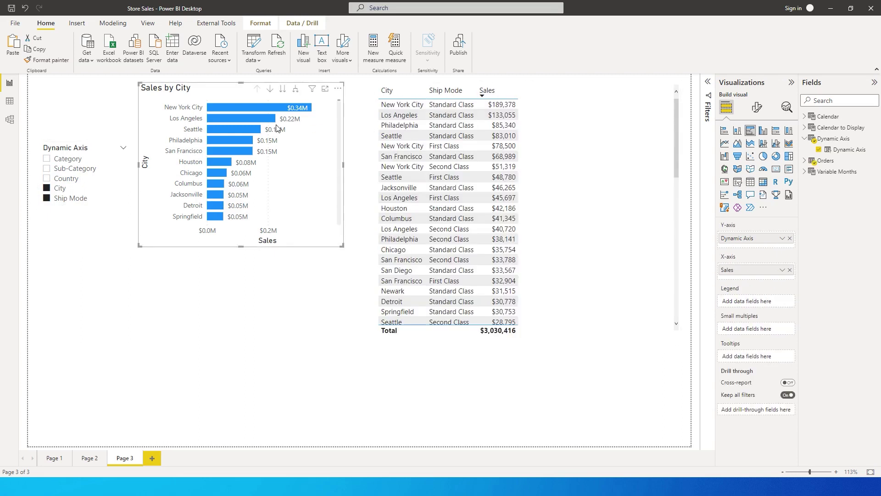
{"action": "left_click", "coordinate": [283, 92]}
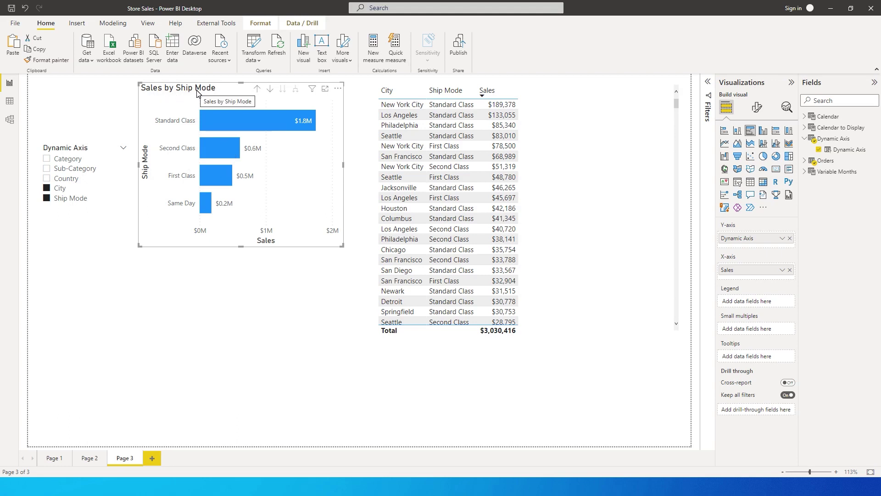
{"action": "left_click", "coordinate": [51, 168]}
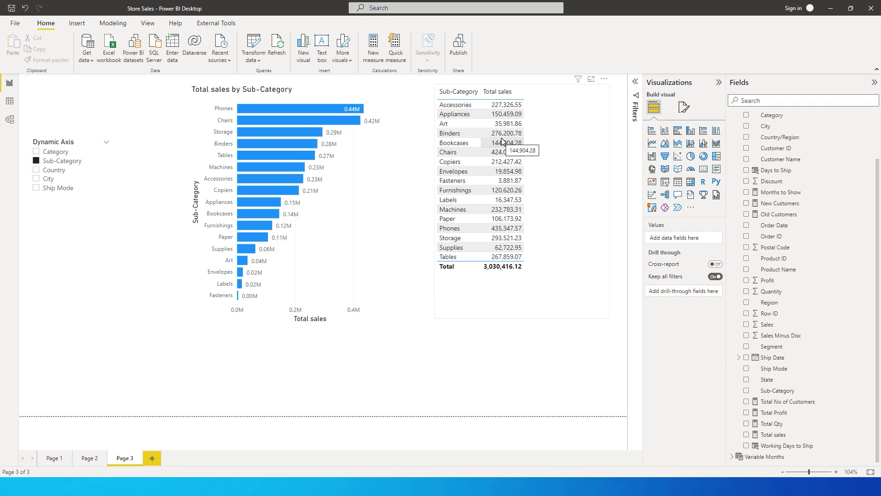
Start a new Fields parameter and name it Dynamic Measure.
{"action": "left_click", "coordinate": [112, 25]}
{"action": "left_click", "coordinate": [183, 51]}
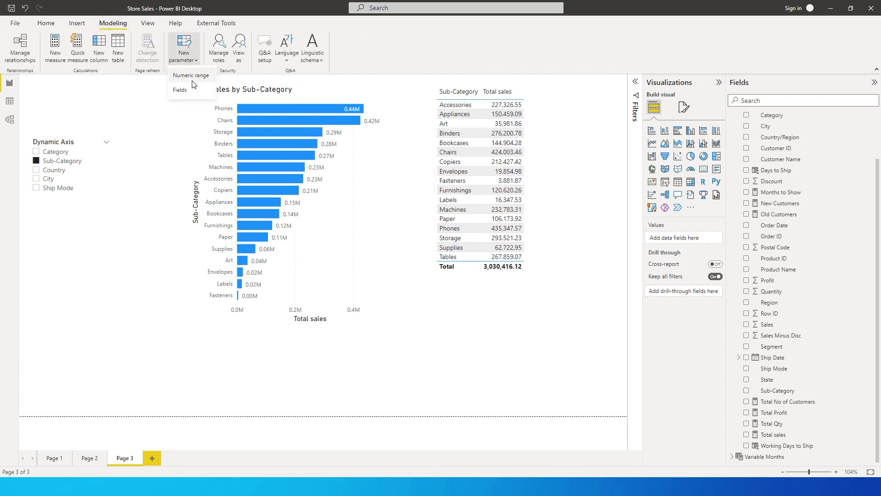
{"action": "left_click", "coordinate": [192, 89]}
{"action": "left_click_drag", "start_coordinate": [321, 181], "coordinate": [278, 183]}
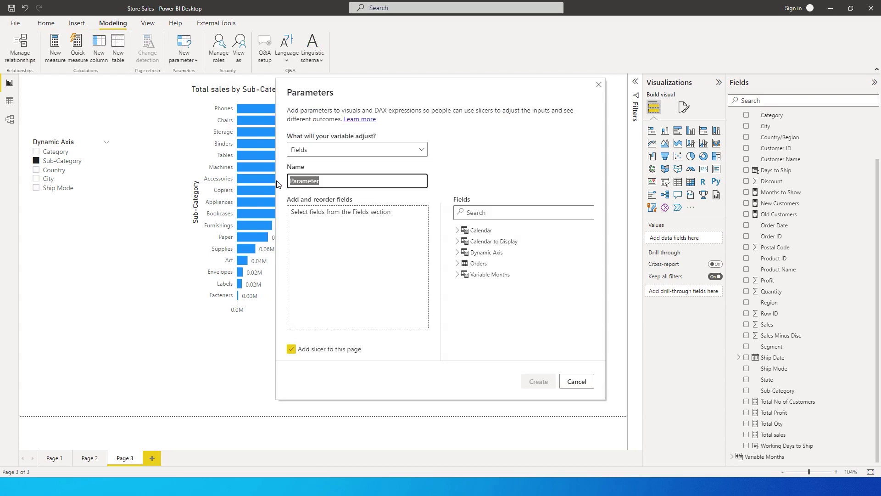
{"action": "type", "text": "D"}
{"action": "left_click", "coordinate": [368, 233]}
Add Total Profit, Total Qty and Total sales from Orders, then create the parameter.
{"action": "left_click", "coordinate": [457, 263]}
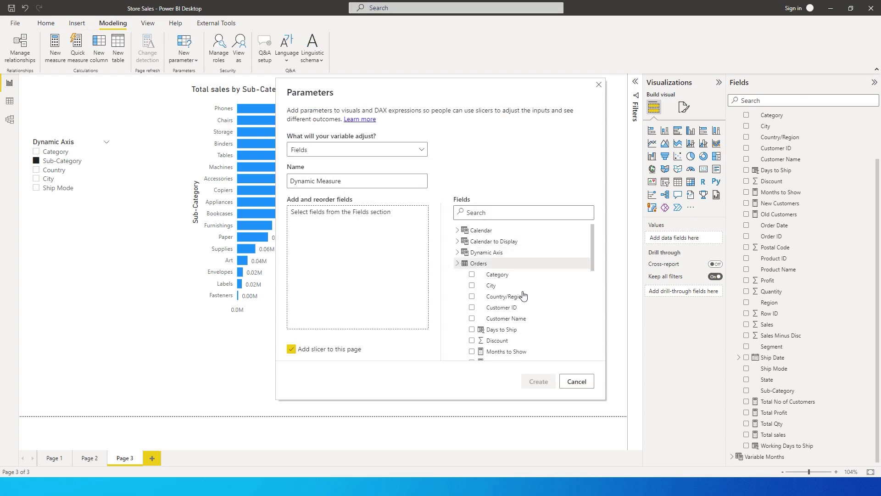
{"action": "scroll", "coordinate": [539, 300], "scroll_direction": "down", "scroll_amount": 3}
{"action": "scroll", "coordinate": [539, 300], "scroll_direction": "down", "scroll_amount": 3}
{"action": "left_click", "coordinate": [472, 310]}
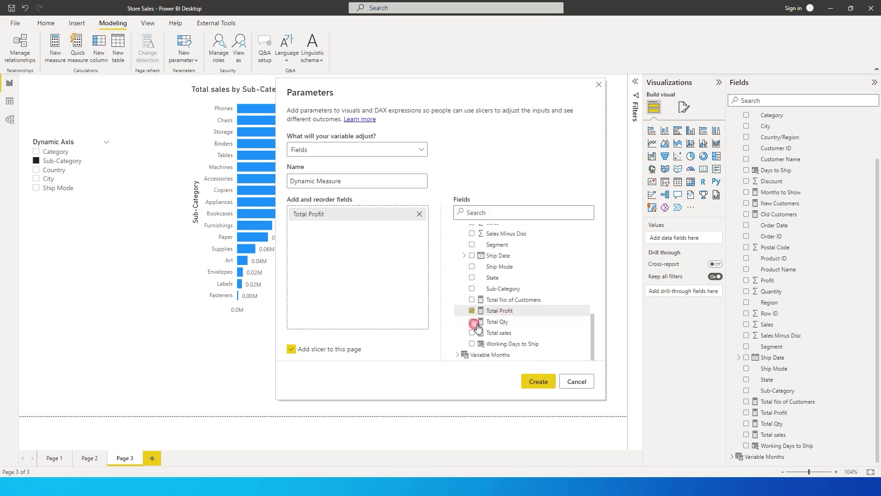
{"action": "left_click", "coordinate": [471, 321]}
{"action": "left_click", "coordinate": [473, 333]}
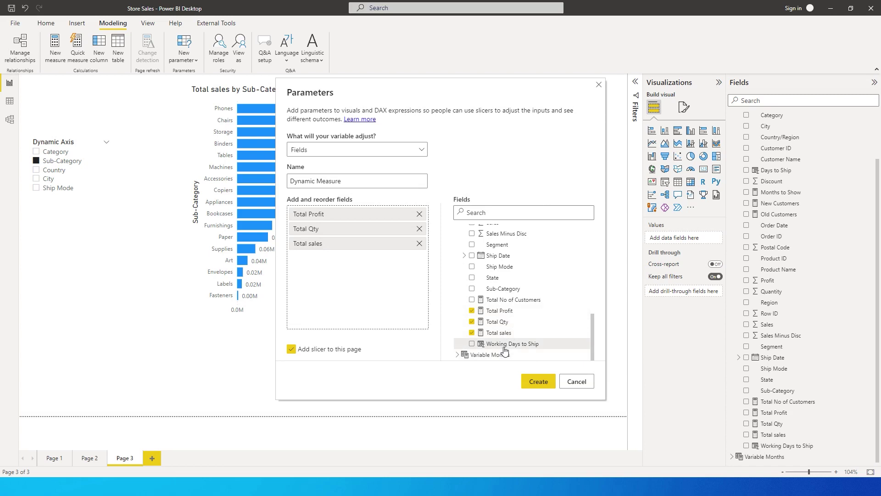
{"action": "left_click", "coordinate": [538, 382]}
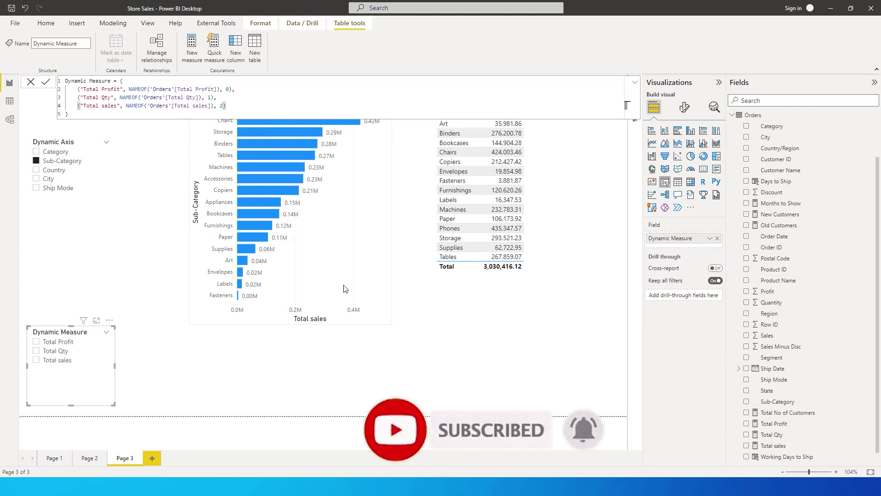
Replace Total sales on the bar chart's X-axis with the Dynamic Measure parameter.
{"action": "left_click", "coordinate": [338, 265]}
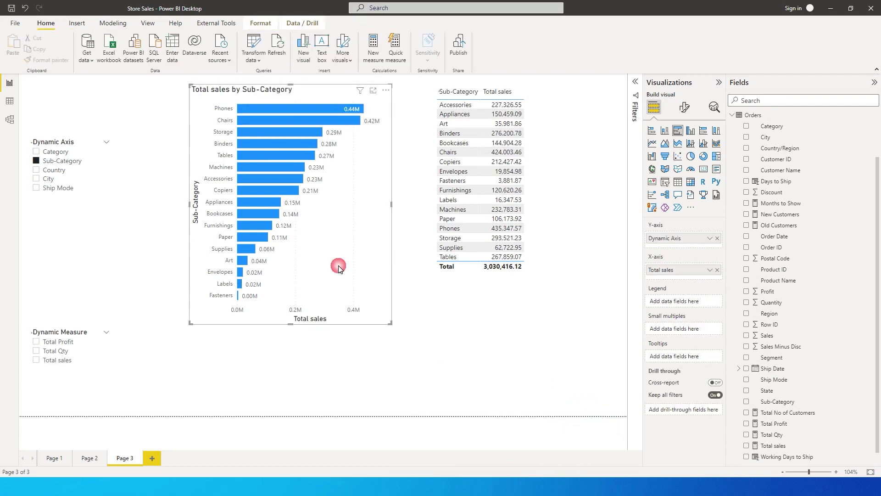
{"action": "left_click", "coordinate": [717, 270]}
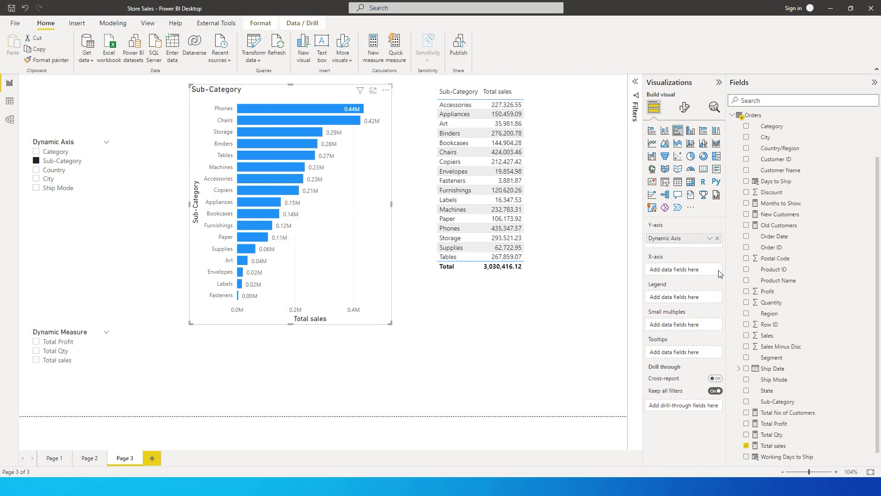
{"action": "scroll", "coordinate": [791, 193], "scroll_direction": "up", "scroll_amount": 3}
{"action": "left_click", "coordinate": [734, 173]}
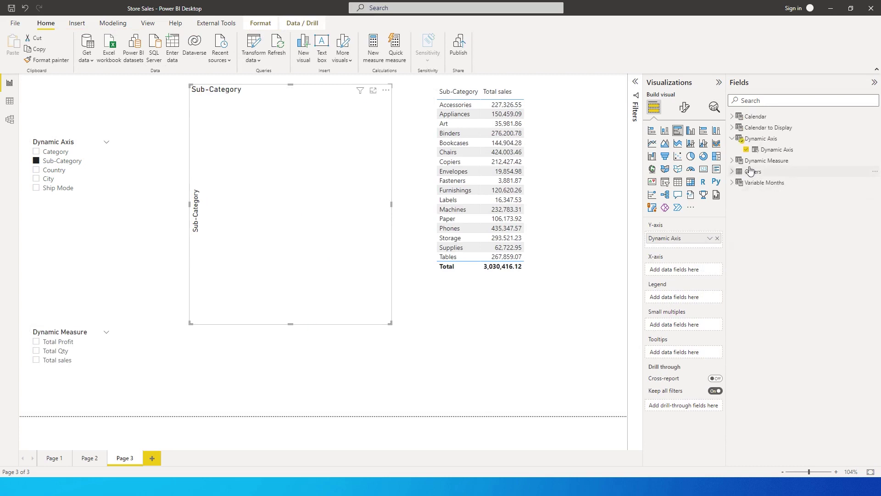
{"action": "left_click", "coordinate": [732, 161]}
{"action": "left_click_drag", "start_coordinate": [770, 181], "coordinate": [678, 268]}
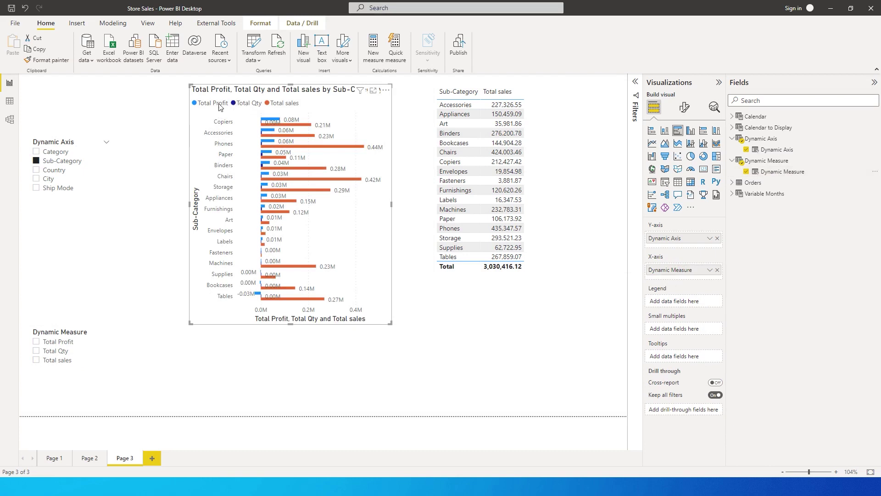
{"action": "left_click", "coordinate": [541, 210]}
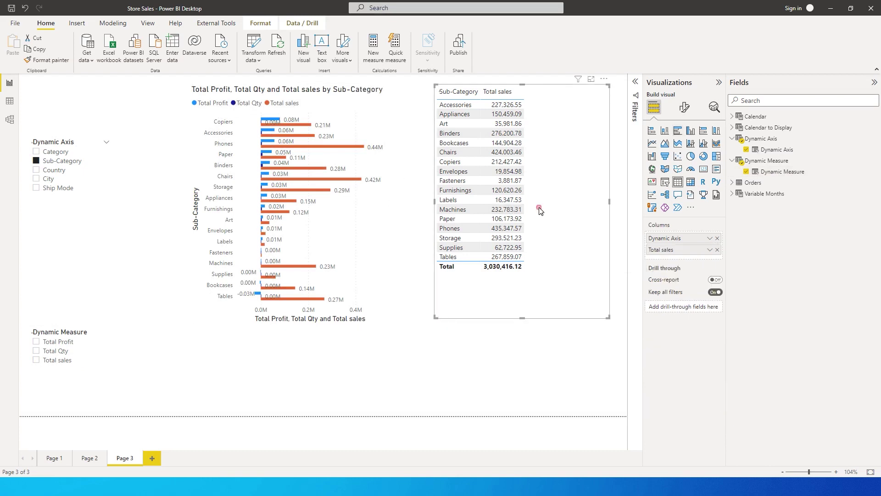
Swap the table's Total sales column for Dynamic Measure, then choose Total Profit in its slicer.
{"action": "left_click", "coordinate": [716, 249]}
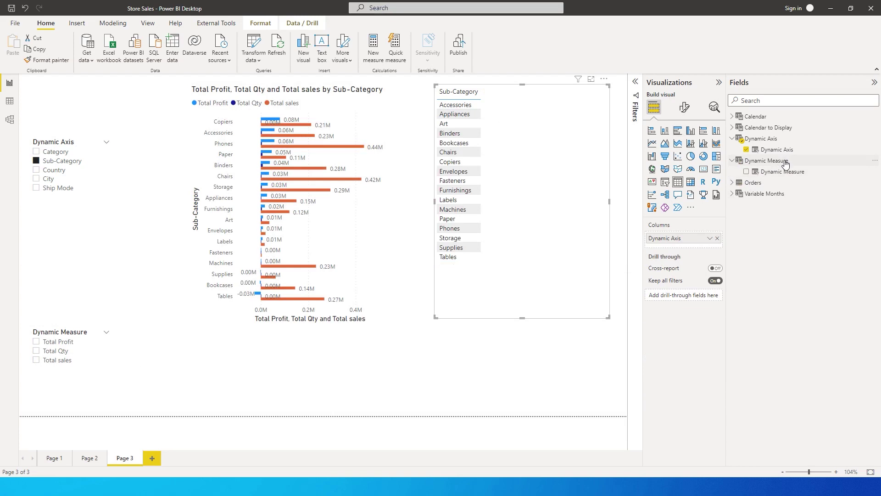
{"action": "left_click_drag", "start_coordinate": [782, 171], "coordinate": [680, 248]}
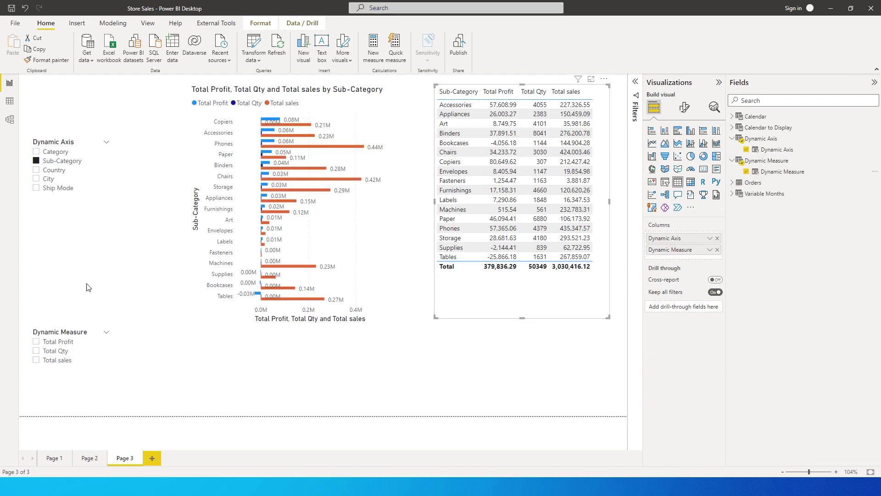
{"action": "left_click", "coordinate": [39, 342]}
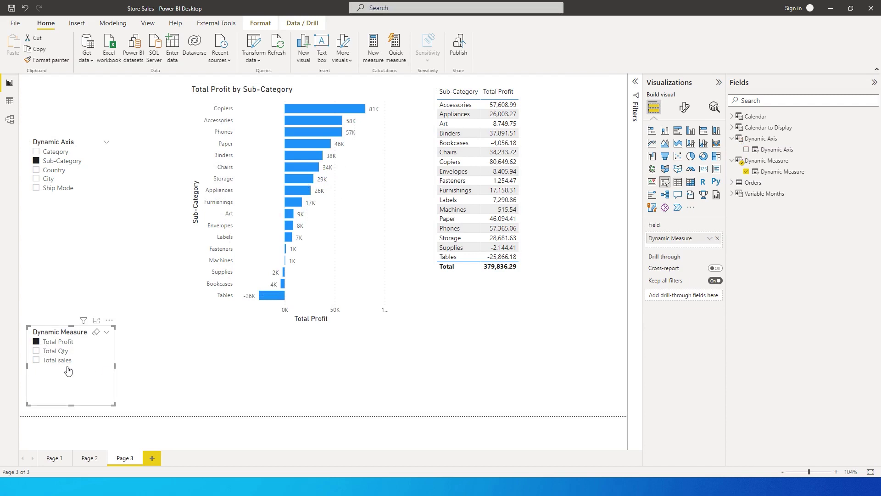
Add Total sales to the measure selection and switch the axis slicer from Country to Ship Mode.
{"action": "left_click", "coordinate": [37, 361]}
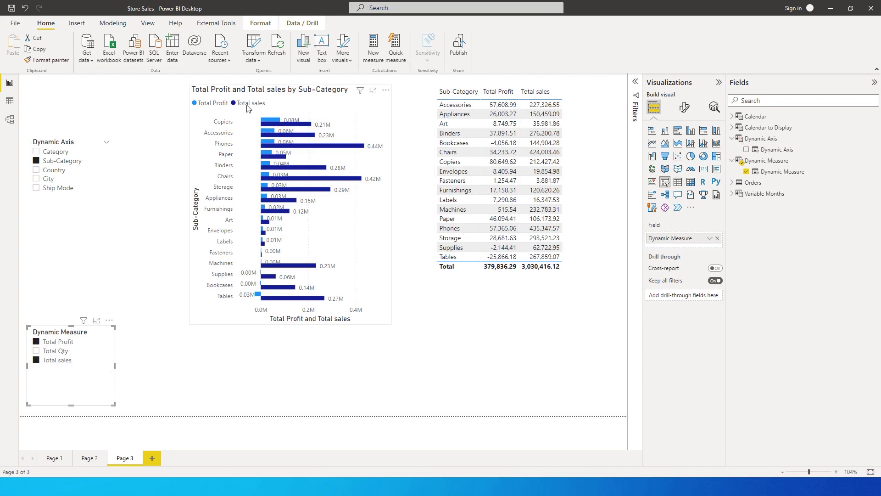
{"action": "left_click", "coordinate": [36, 170]}
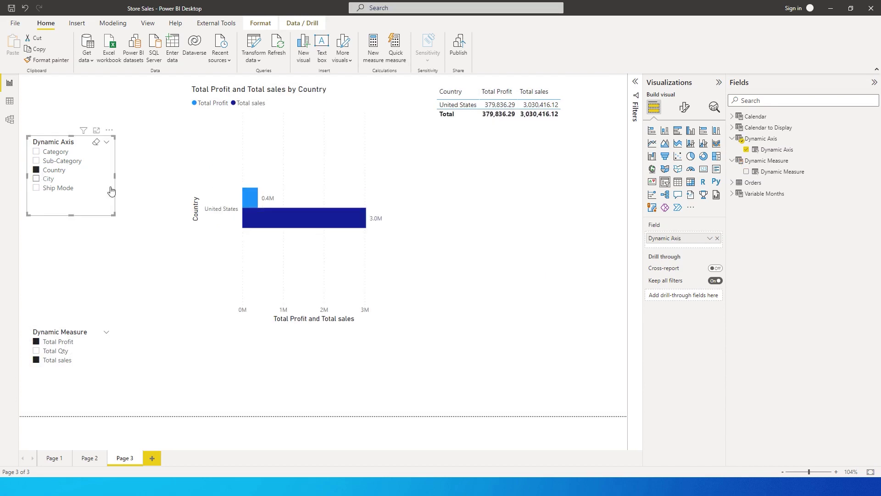
{"action": "left_click", "coordinate": [37, 187]}
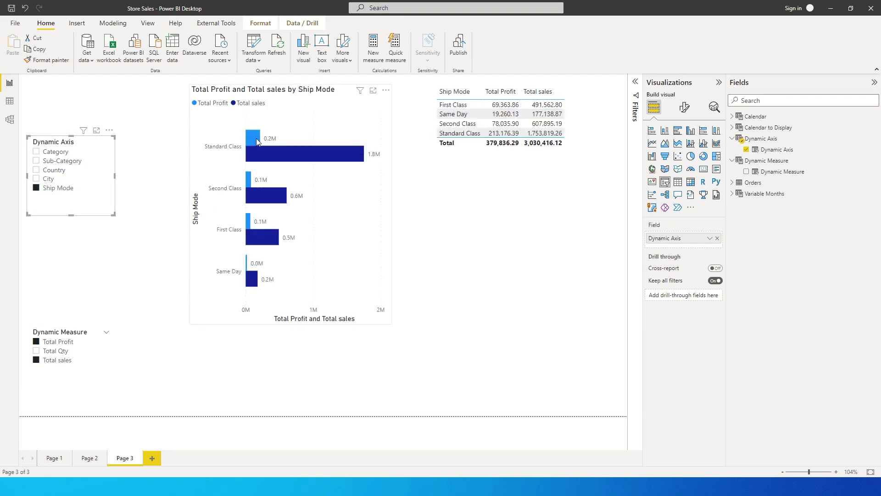